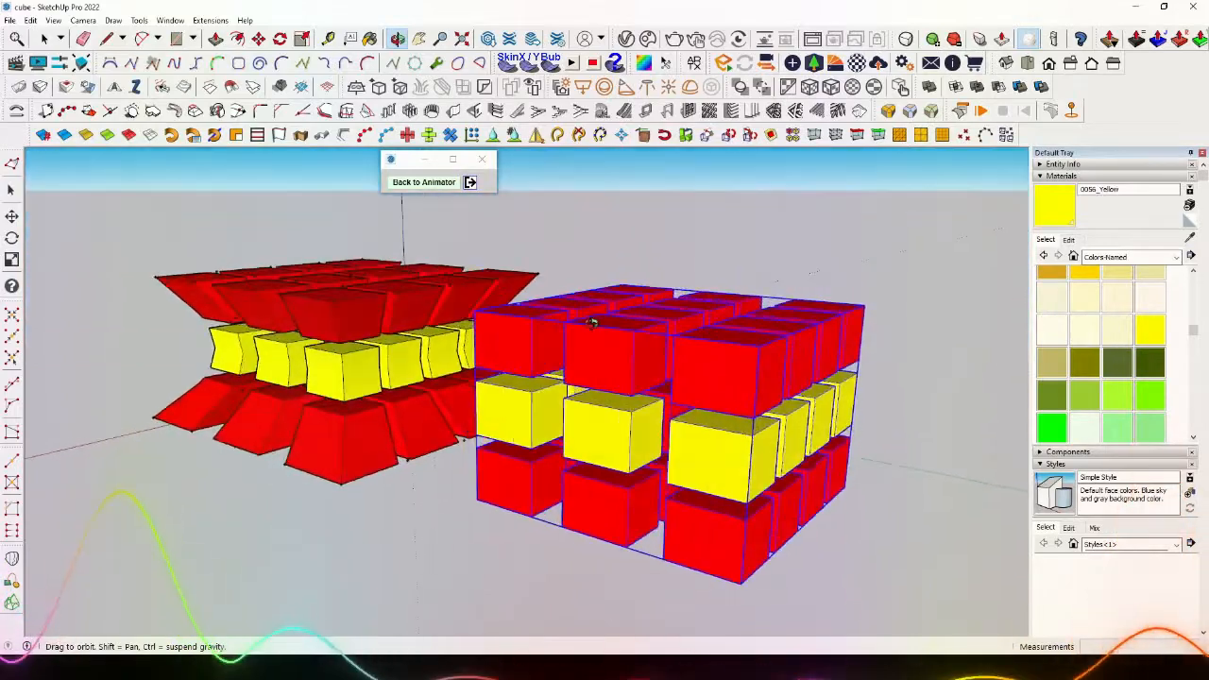
- Examine the example block of deformed red and yellow cubes beside the undeformed block, then clear the selection
{"action": "key", "text": "space"}
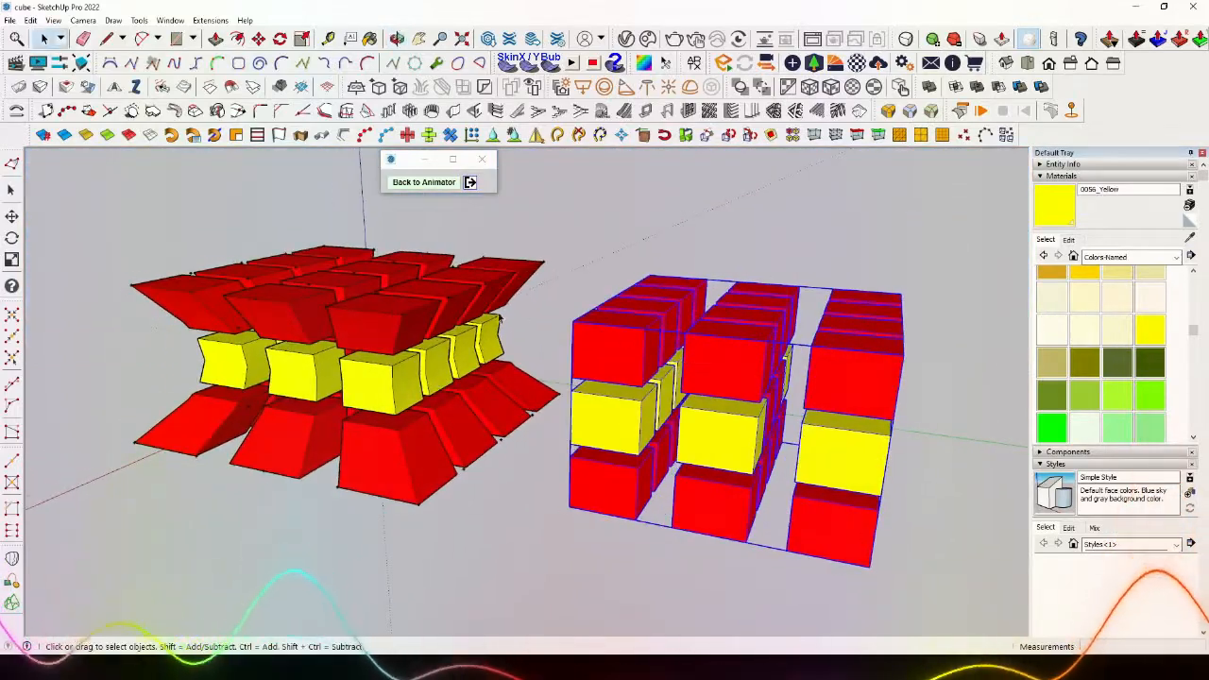
{"action": "left_click", "coordinate": [406, 328]}
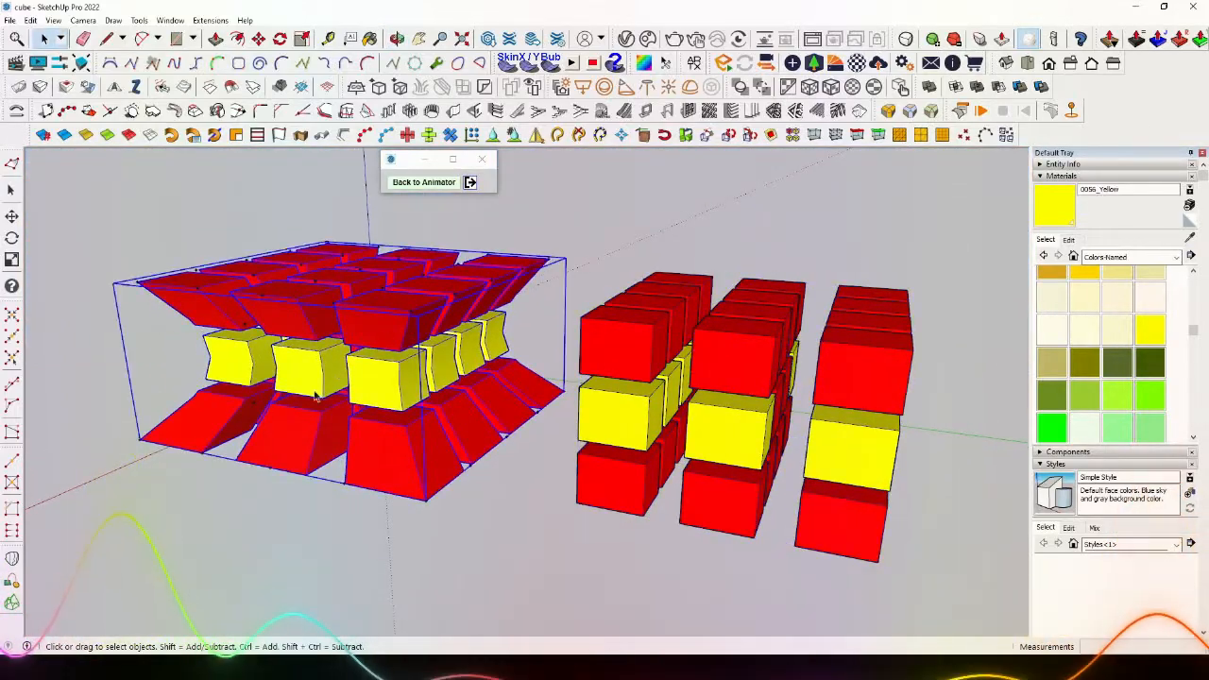
{"action": "scroll", "coordinate": [317, 397], "scroll_direction": "up", "scroll_amount": 3}
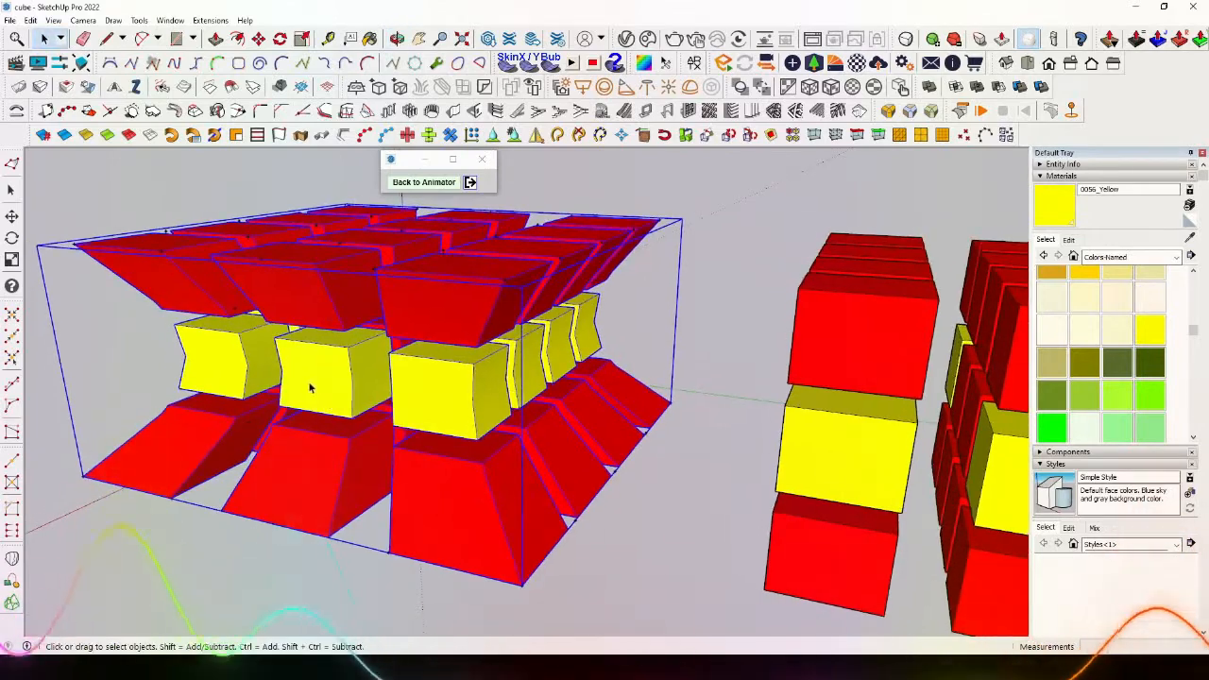
{"action": "scroll", "coordinate": [310, 378], "scroll_direction": "down", "scroll_amount": 4}
{"action": "mouse_move", "coordinate": [489, 391]}
{"action": "middle_mouse_down"}
{"action": "mouse_move", "coordinate": [406, 371]}
{"action": "mouse_move", "coordinate": [578, 366]}
{"action": "middle_mouse_up"}
{"action": "scroll", "coordinate": [385, 388], "scroll_direction": "up", "scroll_amount": 2}
{"action": "scroll", "coordinate": [578, 366], "scroll_direction": "down", "scroll_amount": 3}
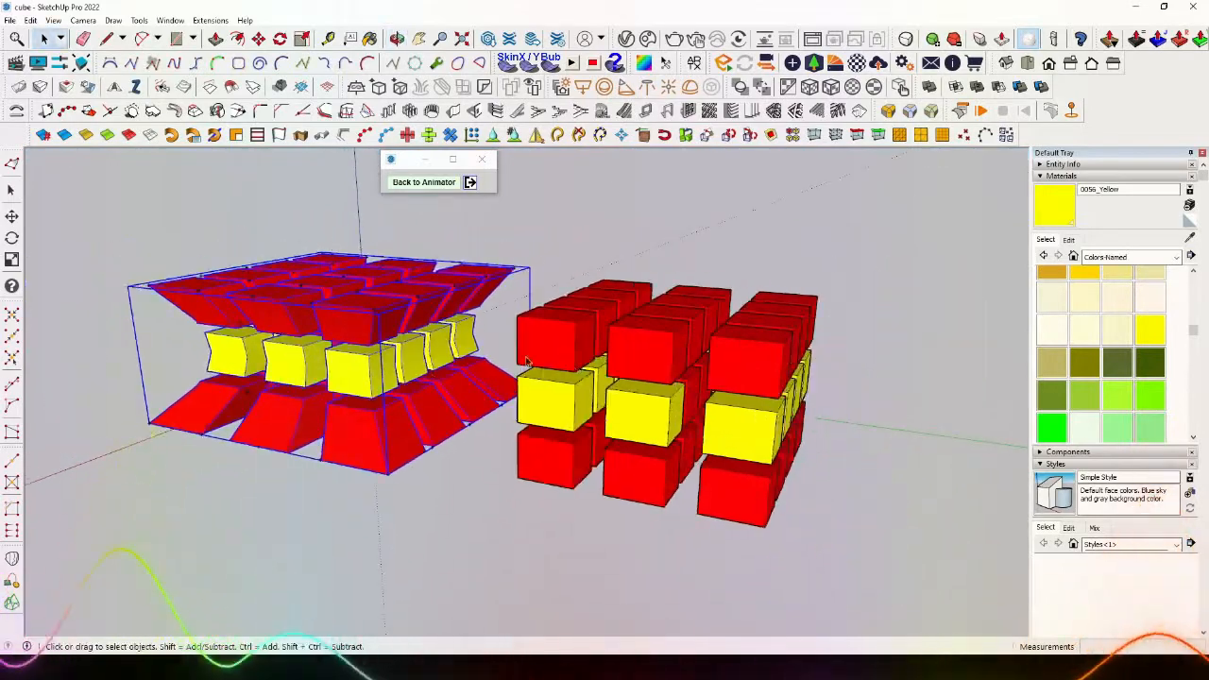
{"action": "mouse_move", "coordinate": [351, 384]}
{"action": "middle_mouse_down"}
{"action": "mouse_move", "coordinate": [369, 350]}
{"action": "mouse_move", "coordinate": [349, 388]}
{"action": "mouse_move", "coordinate": [324, 389]}
{"action": "middle_mouse_up"}
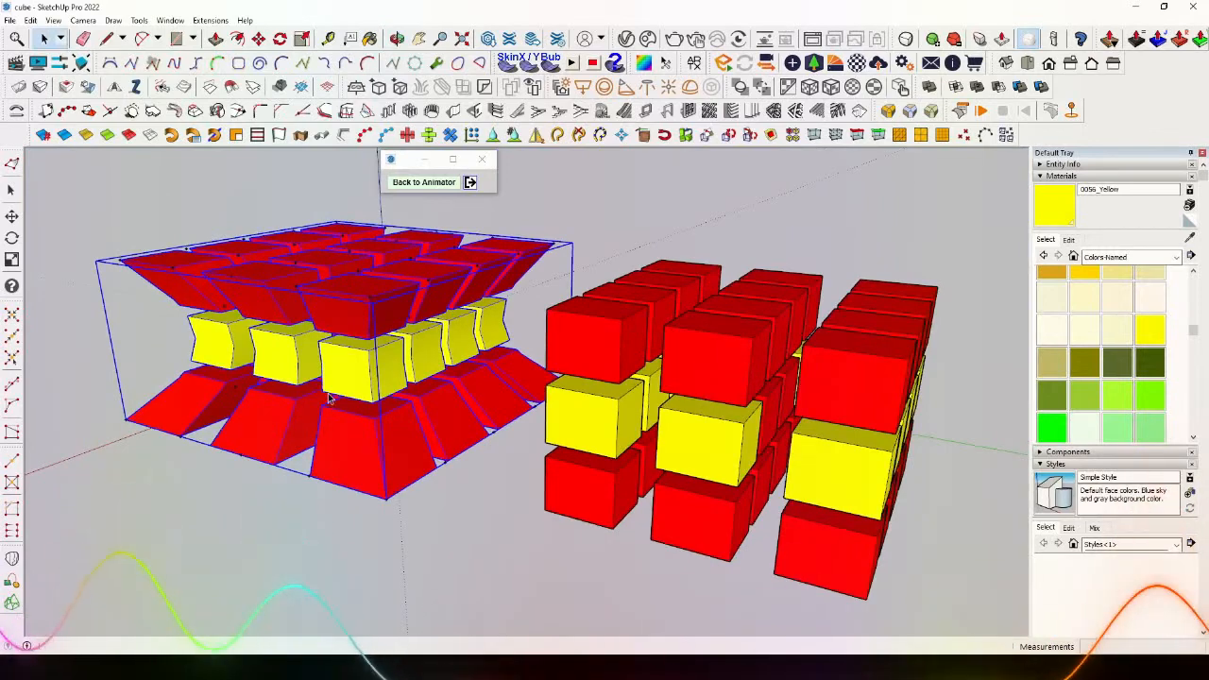
{"action": "left_click", "coordinate": [371, 532]}
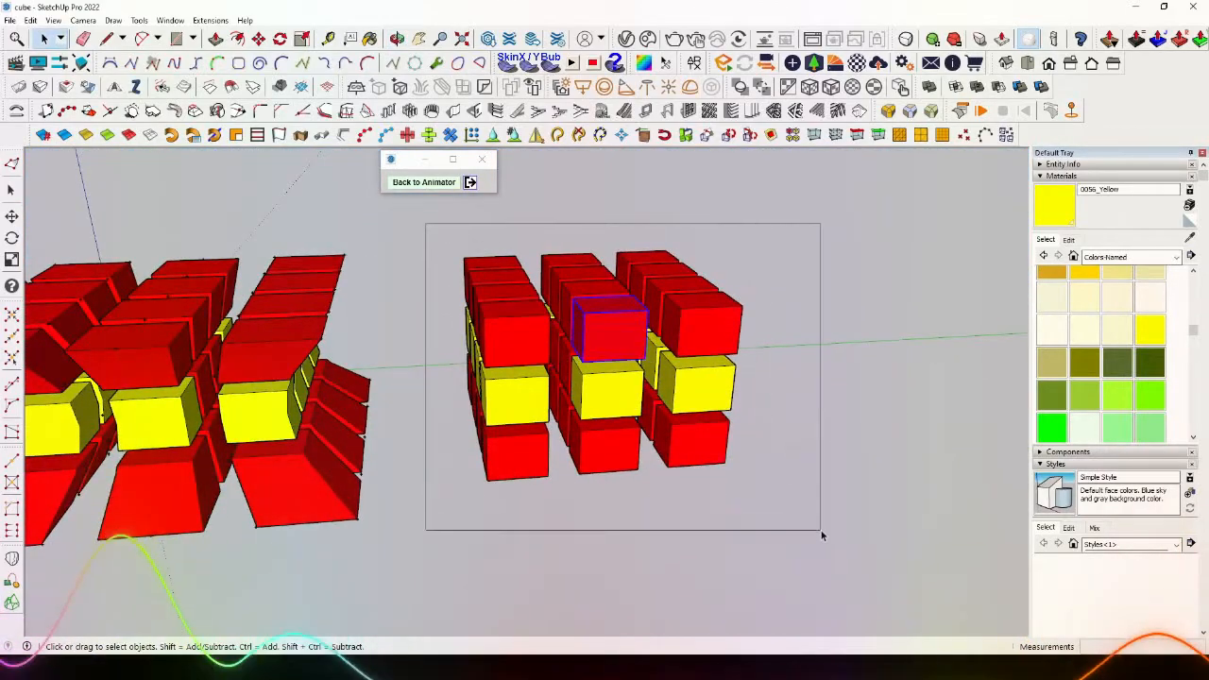
- Select all cubes of the undeformed red and yellow block and make them one group
{"action": "left_click_drag", "start_coordinate": [821, 531], "coordinate": [821, 531]}
{"action": "scroll", "coordinate": [723, 352], "scroll_direction": "up", "scroll_amount": 3}
{"action": "middle_click_drag", "start_coordinate": [722, 352], "coordinate": [562, 323]}
{"action": "right_click", "coordinate": [561, 321]}
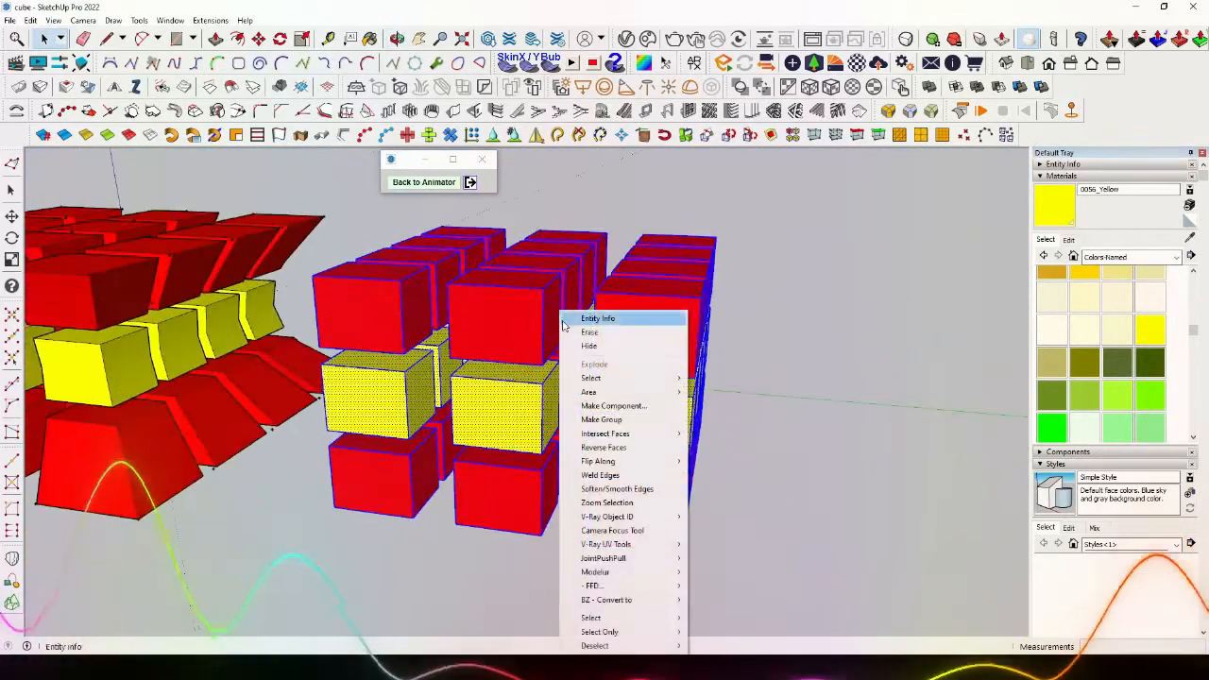
{"action": "left_click", "coordinate": [601, 420]}
{"action": "scroll", "coordinate": [707, 377], "scroll_direction": "down", "scroll_amount": 3}
{"action": "middle_click_drag", "start_coordinate": [707, 378], "coordinate": [593, 424]}
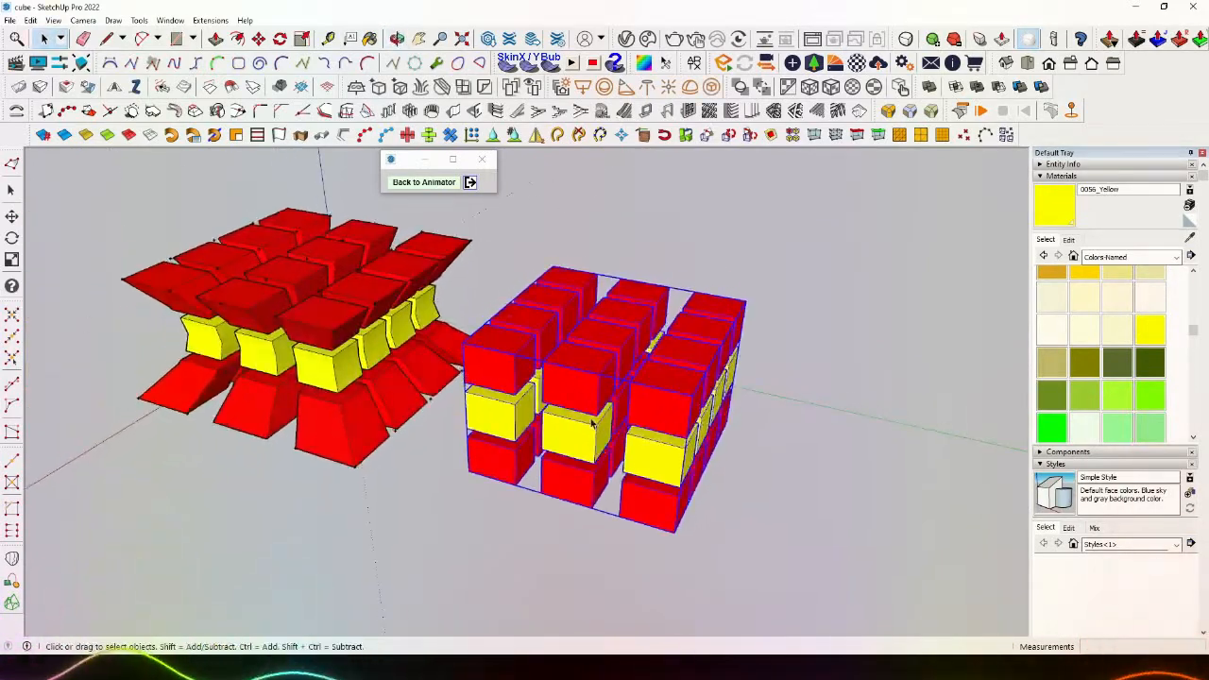
- Detach the JHS PowerBar toolbar to display it on its own and dock it again
{"action": "scroll", "coordinate": [567, 378], "scroll_direction": "down", "scroll_amount": 1}
{"action": "middle_click_drag", "start_coordinate": [467, 344], "coordinate": [562, 319]}
{"action": "scroll", "coordinate": [564, 319], "scroll_direction": "up", "scroll_amount": 2}
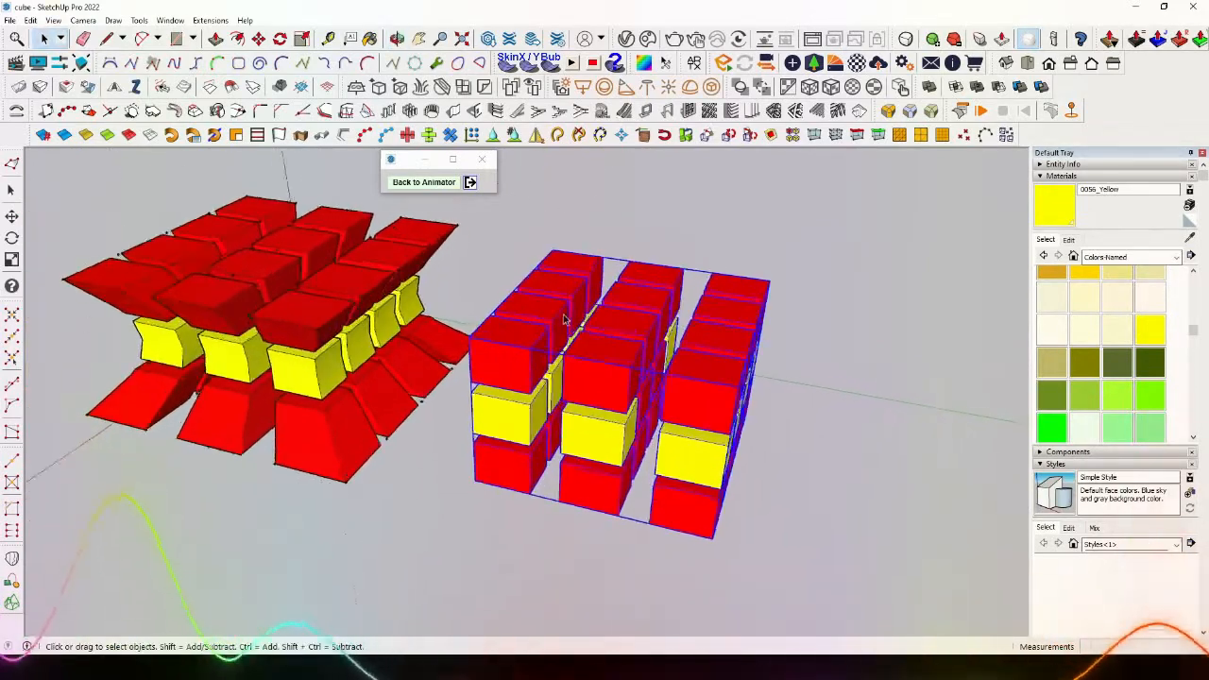
{"action": "scroll", "coordinate": [610, 326], "scroll_direction": "up", "scroll_amount": 2}
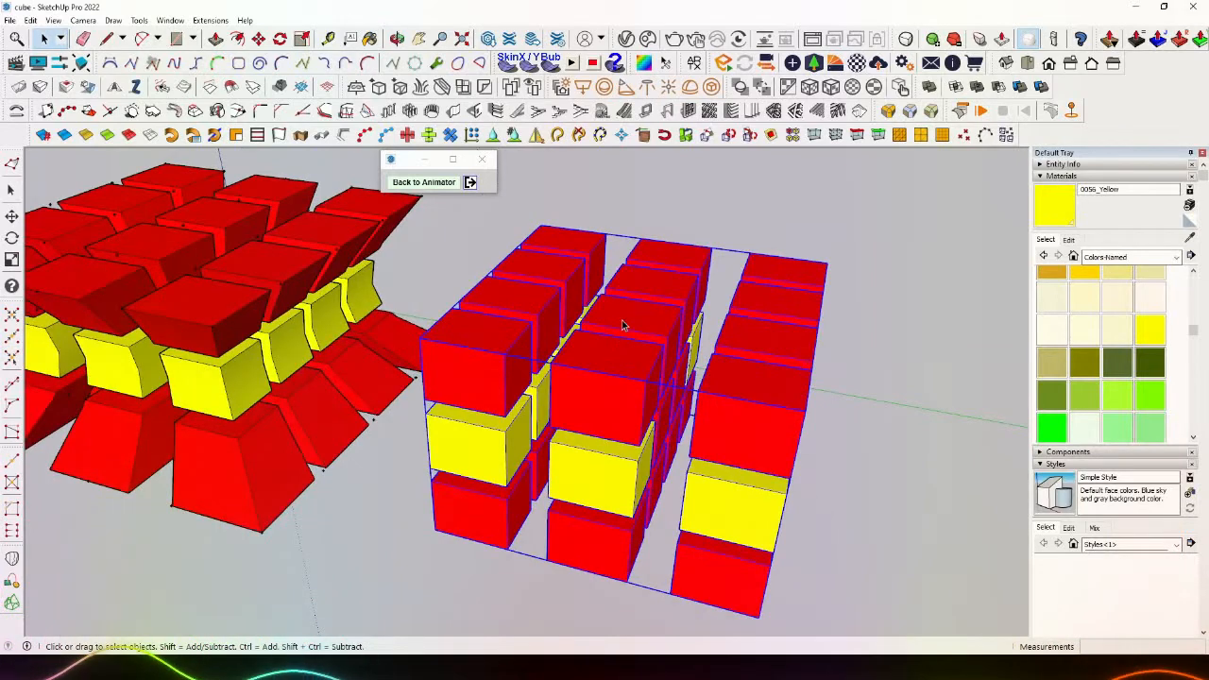
{"action": "left_click_drag", "start_coordinate": [530, 136], "coordinate": [513, 211]}
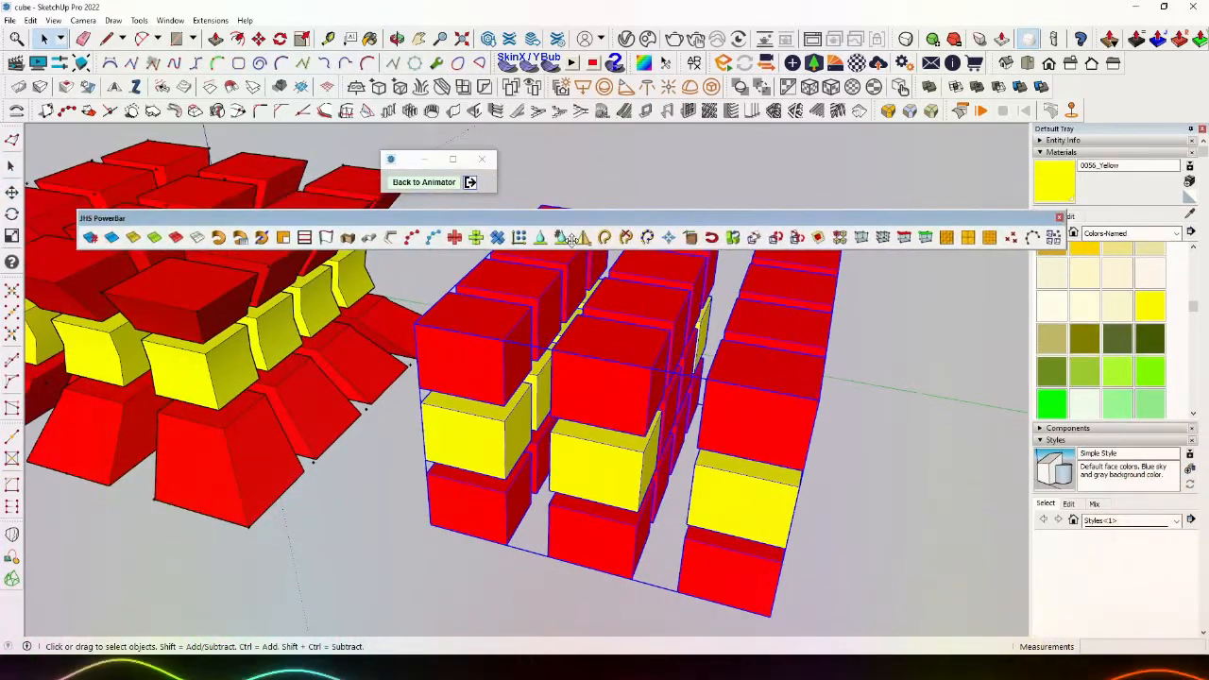
{"action": "double_click", "coordinate": [511, 221]}
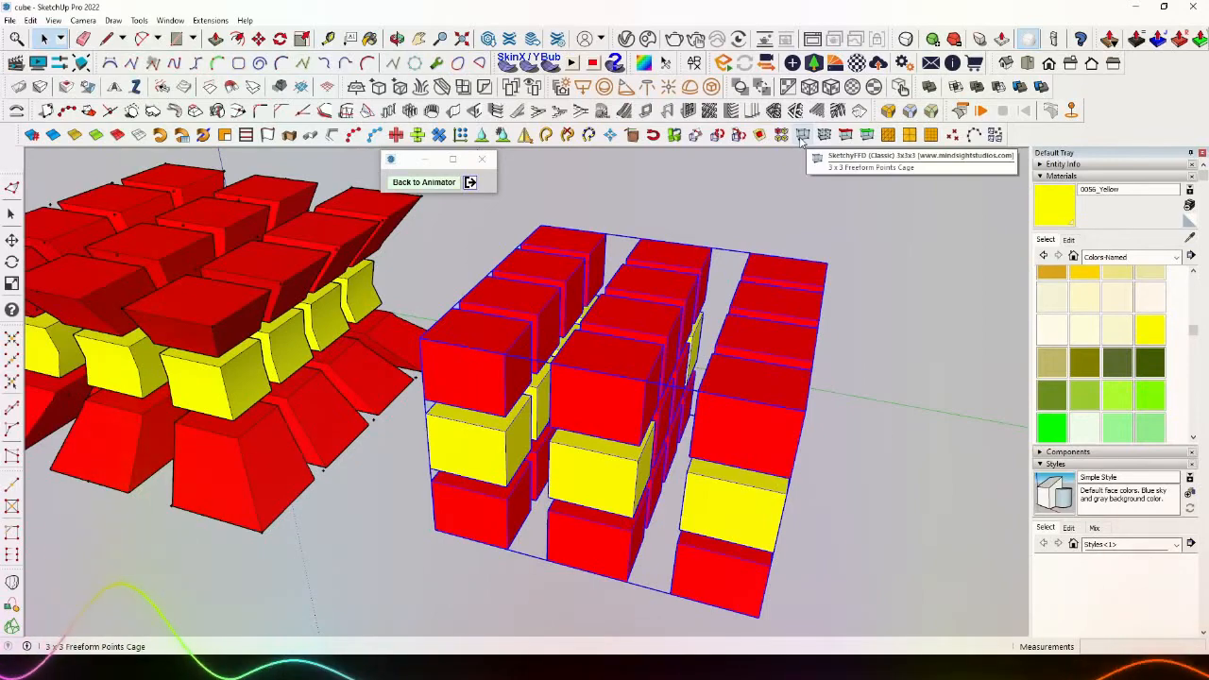
- Apply an NxN FFD cage to the cube group with width, depth and height 5 and Subdivide set to true
{"action": "scroll", "coordinate": [577, 263], "scroll_direction": "down", "scroll_amount": 4}
{"action": "scroll", "coordinate": [618, 322], "scroll_direction": "up", "scroll_amount": 2}
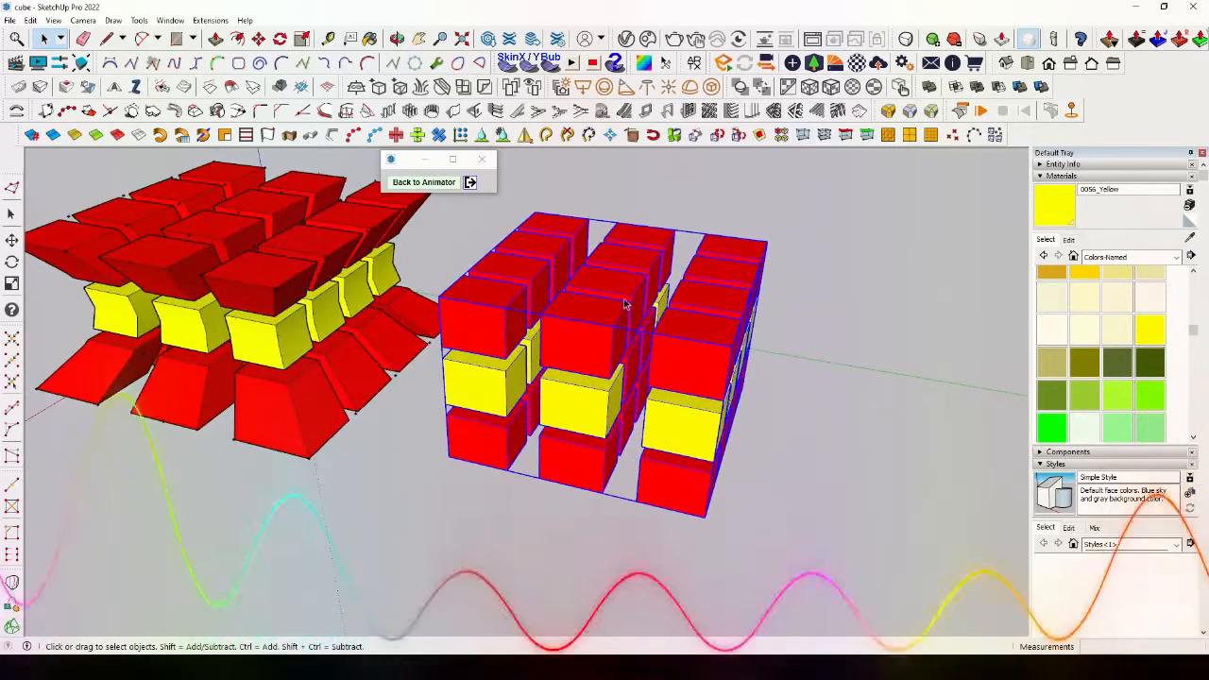
{"action": "right_click", "coordinate": [609, 274]}
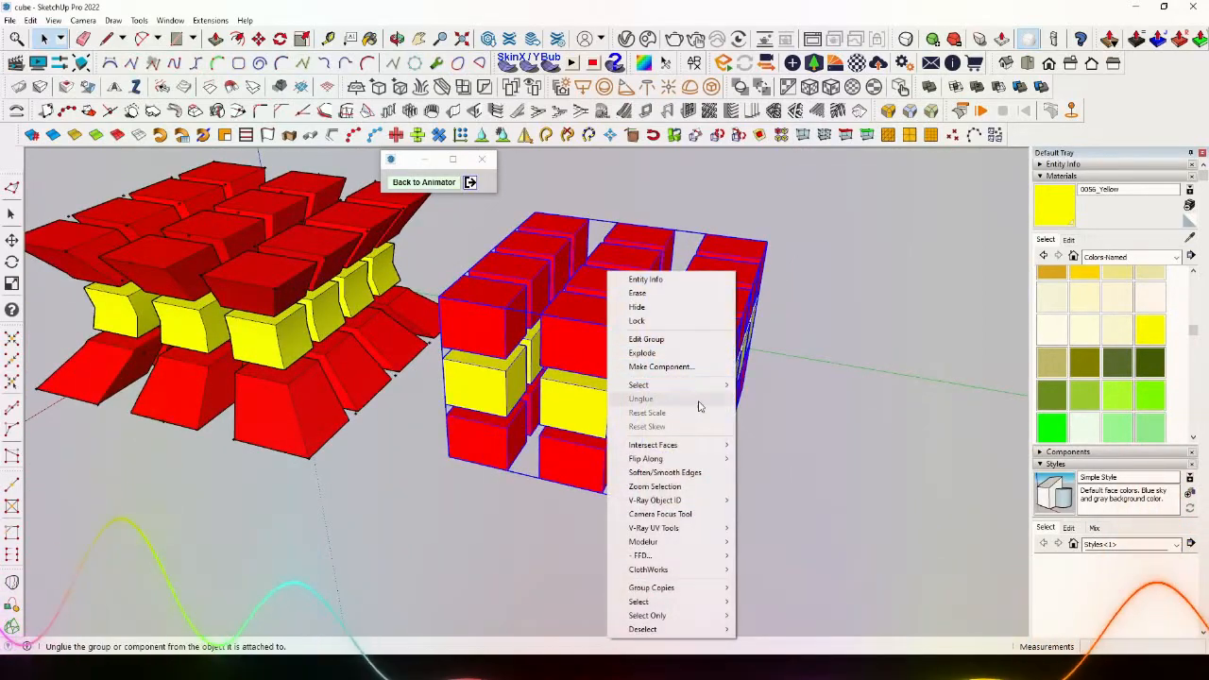
{"action": "mouse_move", "coordinate": [725, 561]}
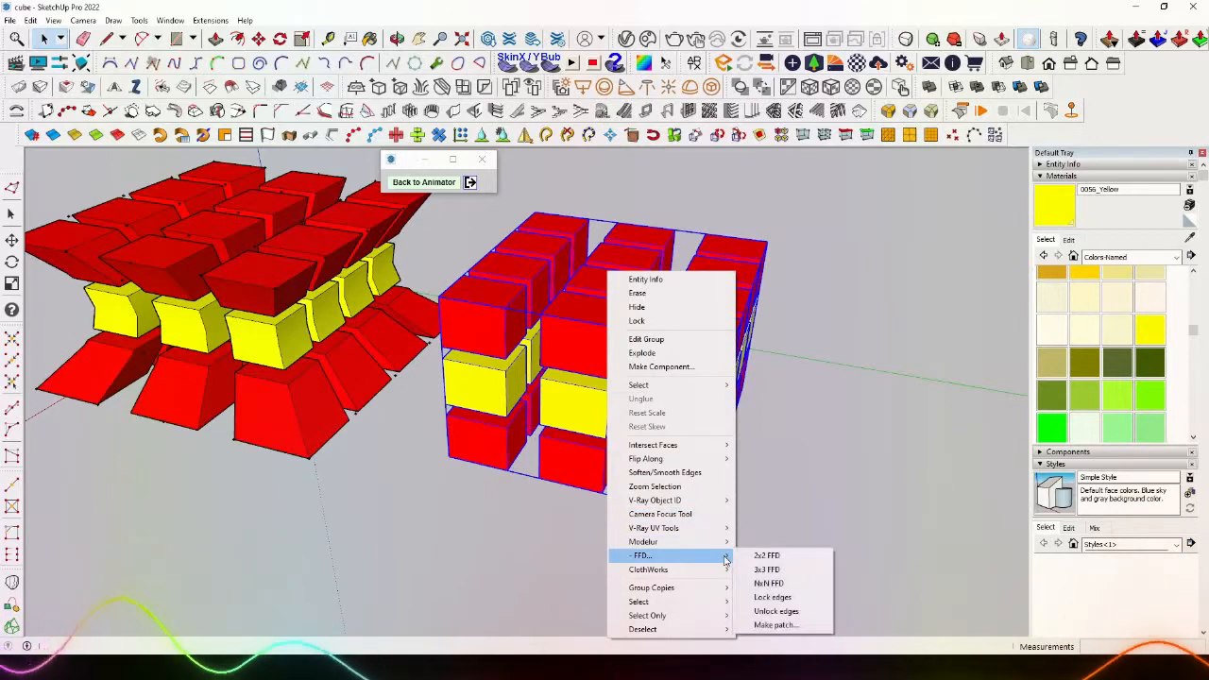
{"action": "left_click", "coordinate": [766, 583]}
{"action": "left_click_drag", "start_coordinate": [619, 274], "coordinate": [874, 261]}
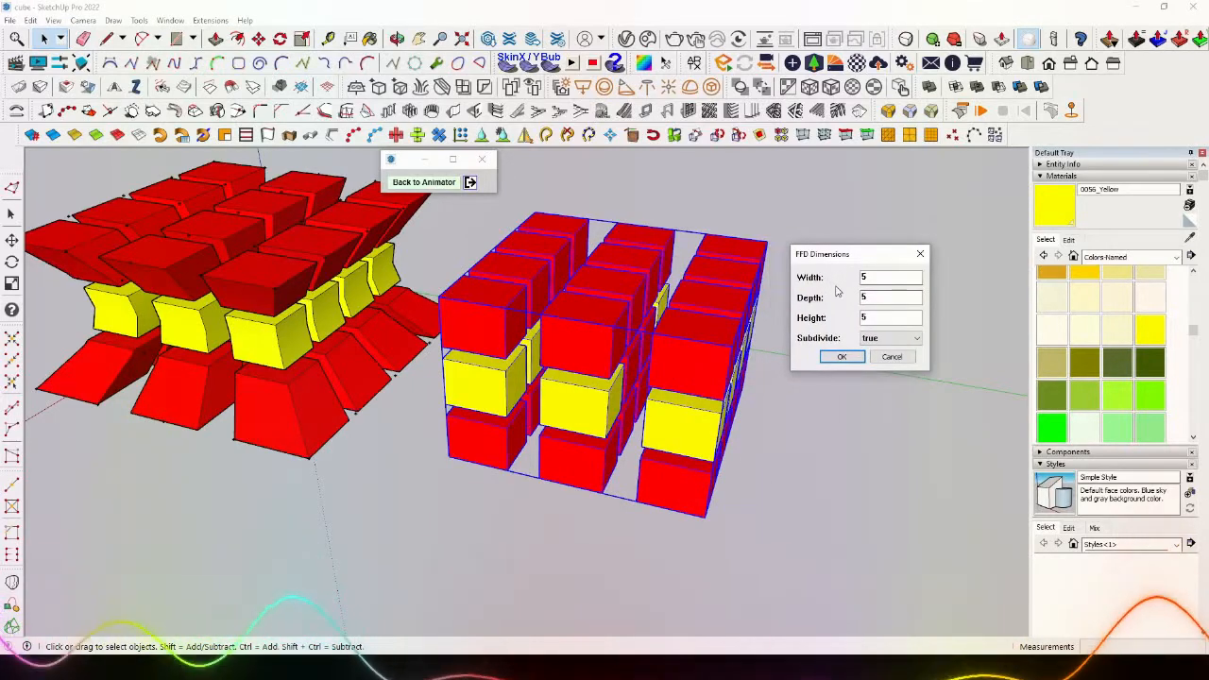
{"action": "left_click", "coordinate": [882, 340]}
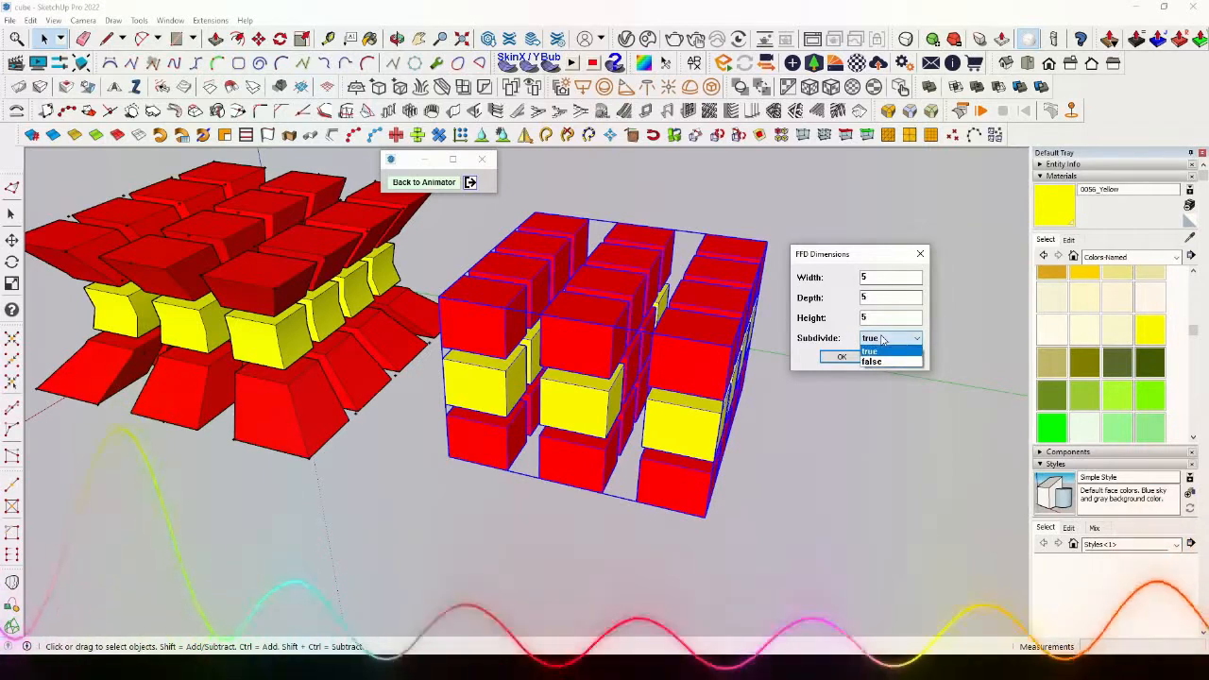
{"action": "left_click", "coordinate": [880, 350]}
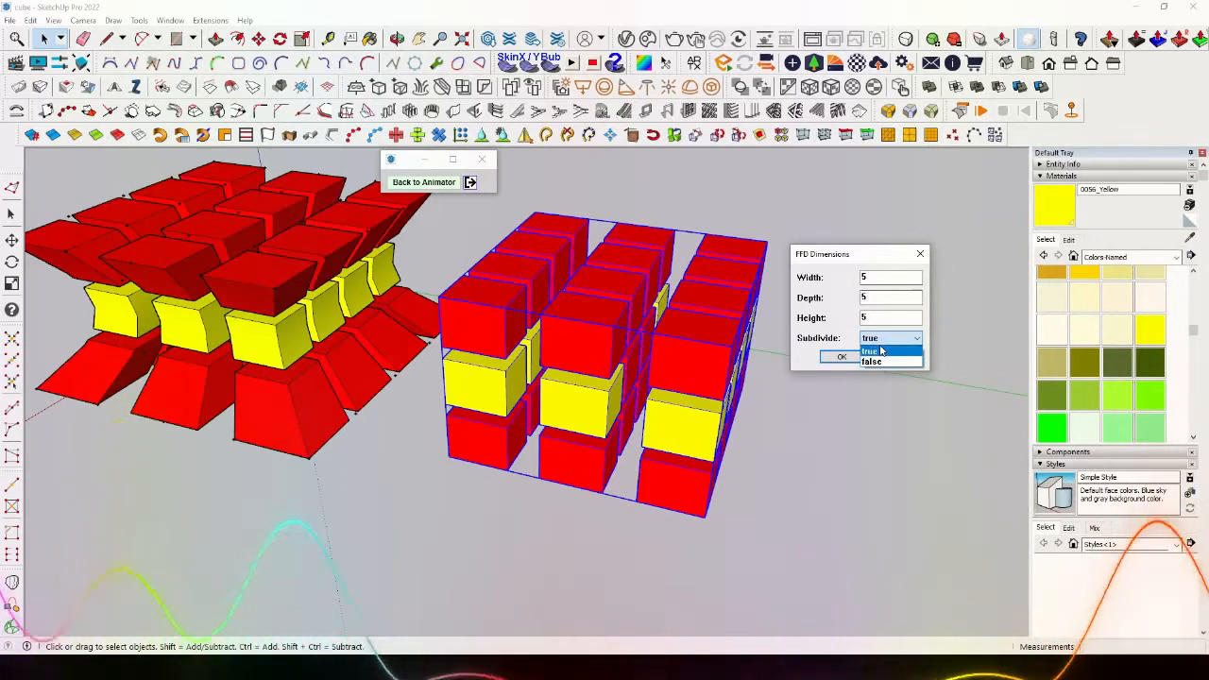
{"action": "left_click", "coordinate": [881, 350]}
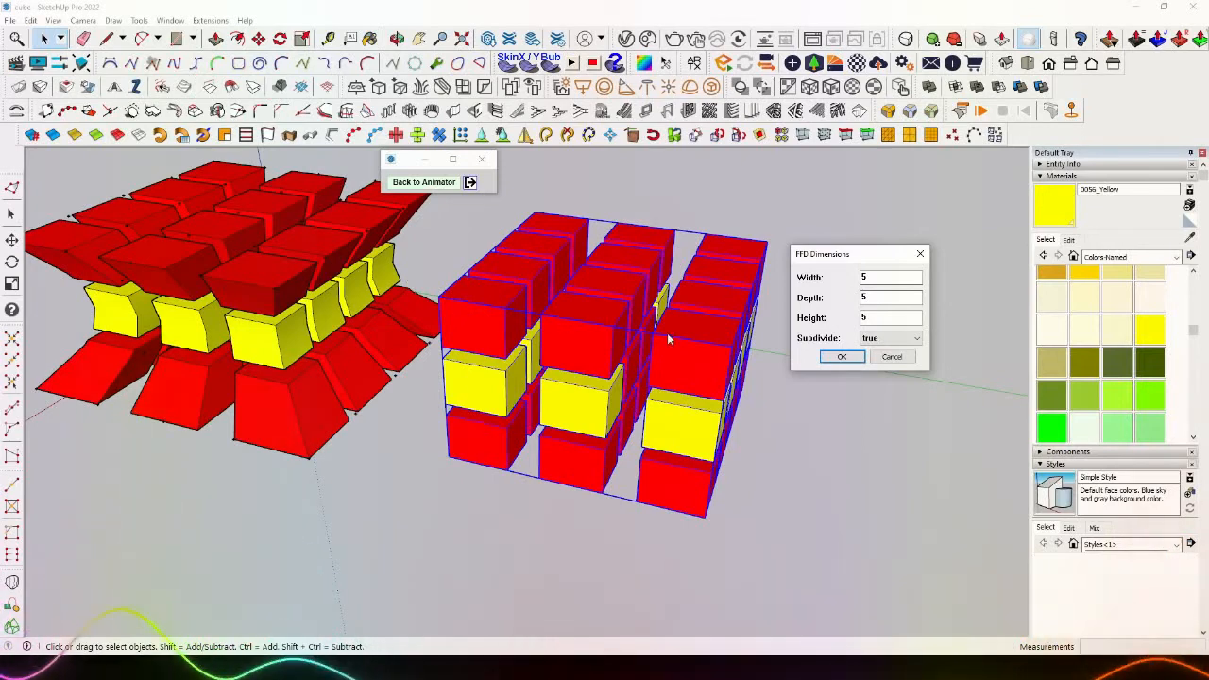
{"action": "left_click", "coordinate": [839, 357]}
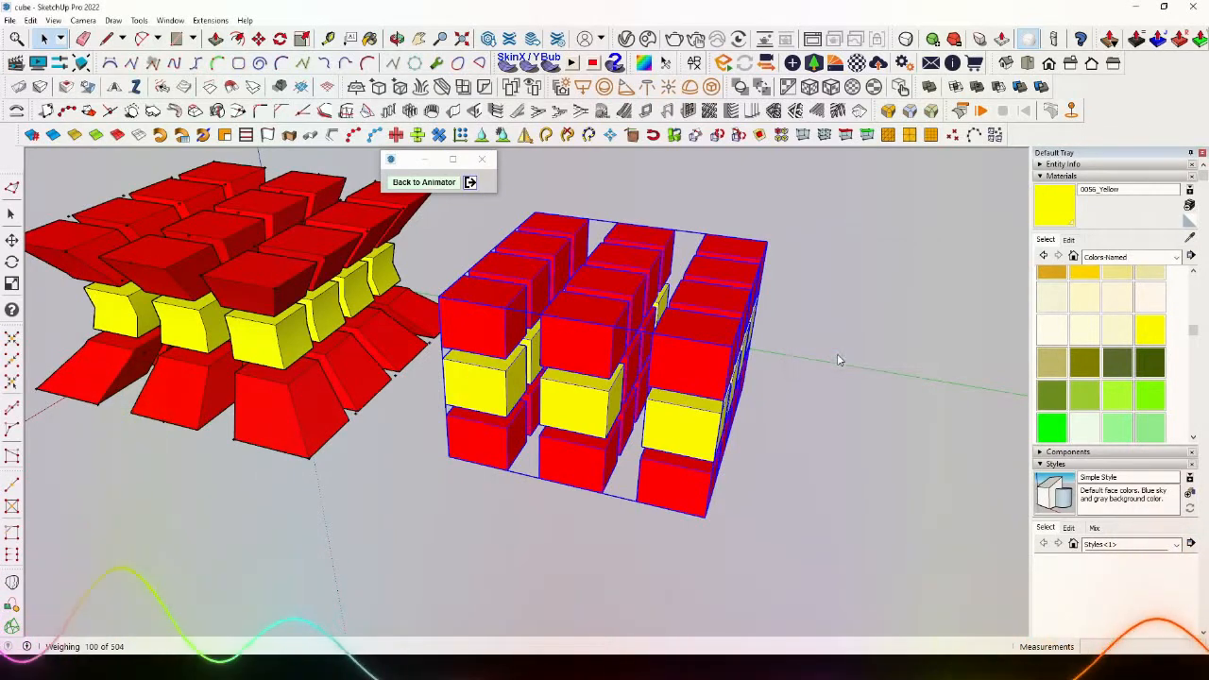
- Examine the subdivided cube faces and the FFD control points around the grouped block
{"action": "scroll", "coordinate": [614, 416], "scroll_direction": "up", "scroll_amount": 2}
{"action": "middle_click_drag", "start_coordinate": [614, 416], "coordinate": [683, 319]}
{"action": "scroll", "coordinate": [694, 312], "scroll_direction": "up", "scroll_amount": 4}
{"action": "scroll", "coordinate": [574, 273], "scroll_direction": "down", "scroll_amount": 3}
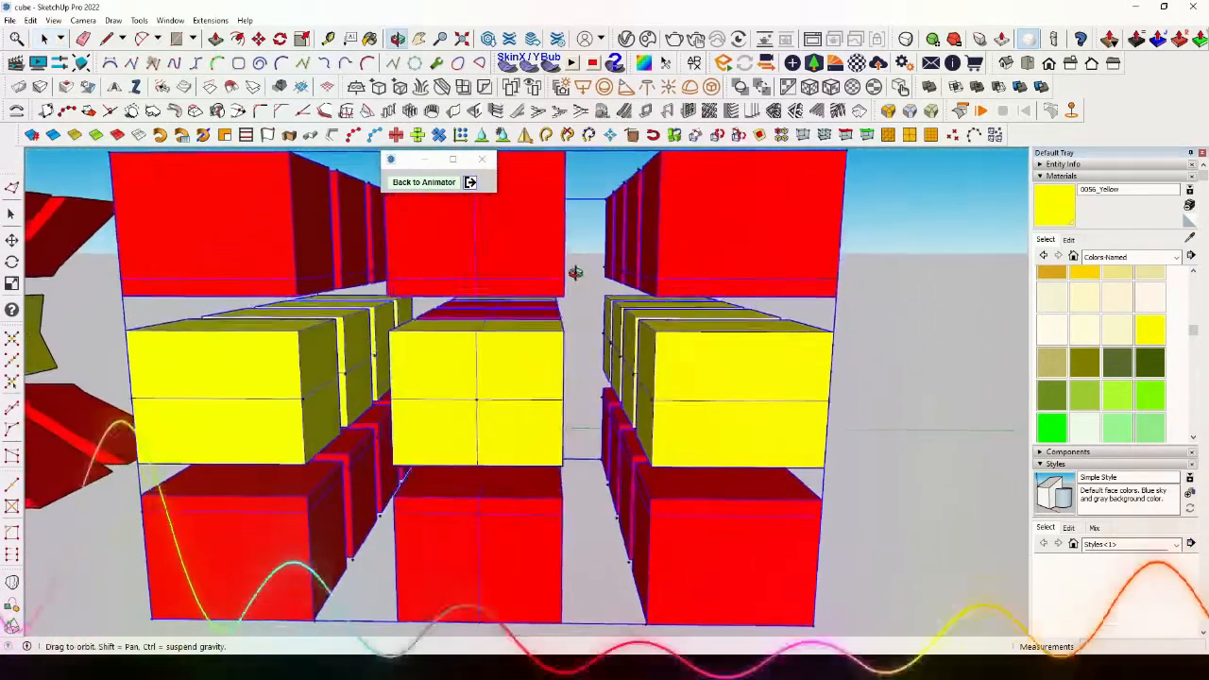
{"action": "scroll", "coordinate": [501, 273], "scroll_direction": "down", "scroll_amount": 2}
{"action": "middle_click_drag", "start_coordinate": [527, 297], "coordinate": [566, 405]}
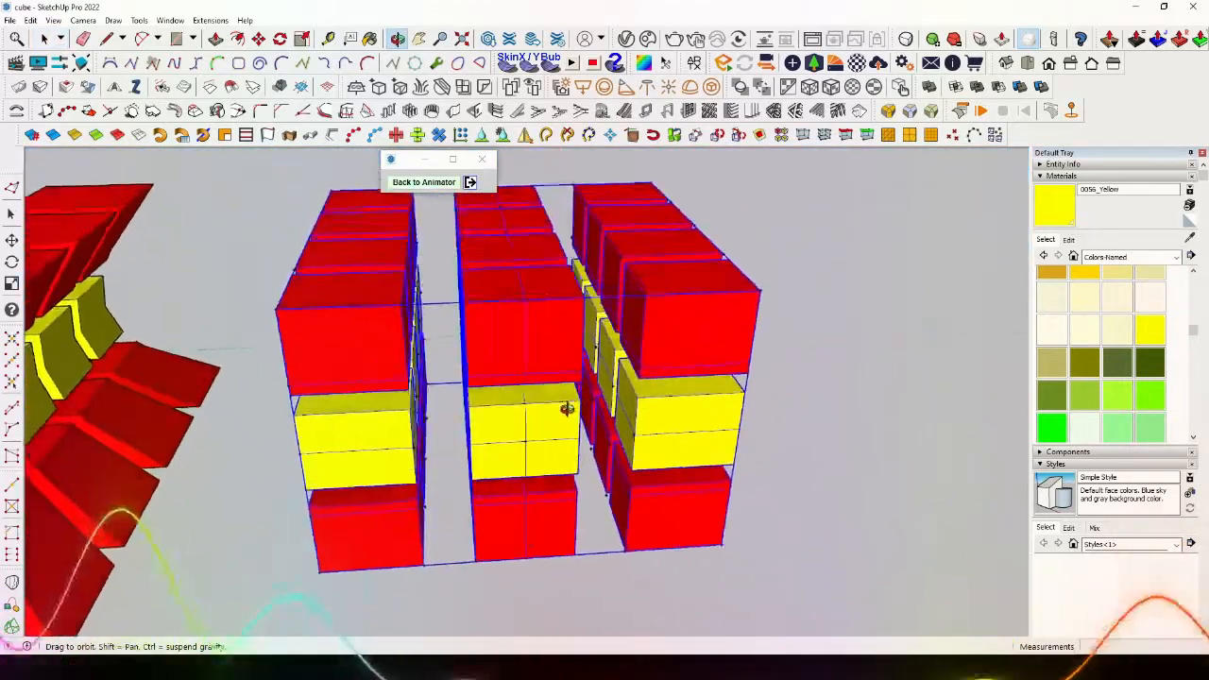
{"action": "scroll", "coordinate": [586, 397], "scroll_direction": "up", "scroll_amount": 4}
{"action": "scroll", "coordinate": [592, 387], "scroll_direction": "up", "scroll_amount": 8}
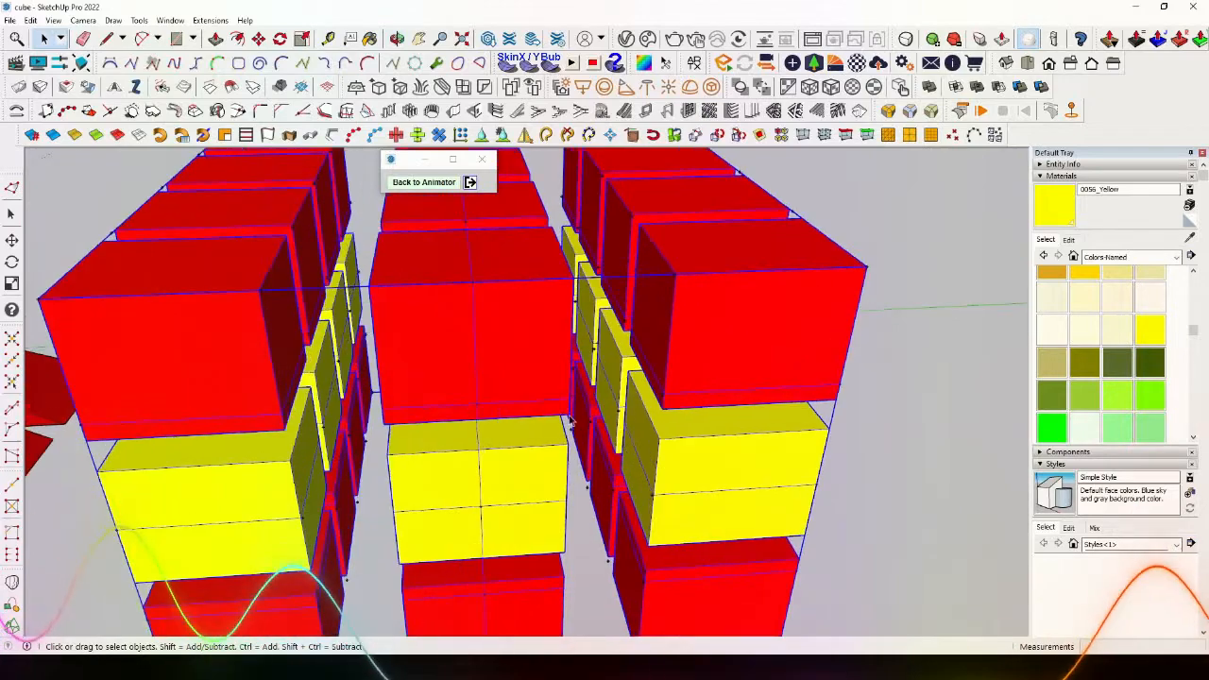
{"action": "scroll", "coordinate": [548, 453], "scroll_direction": "up", "scroll_amount": 3}
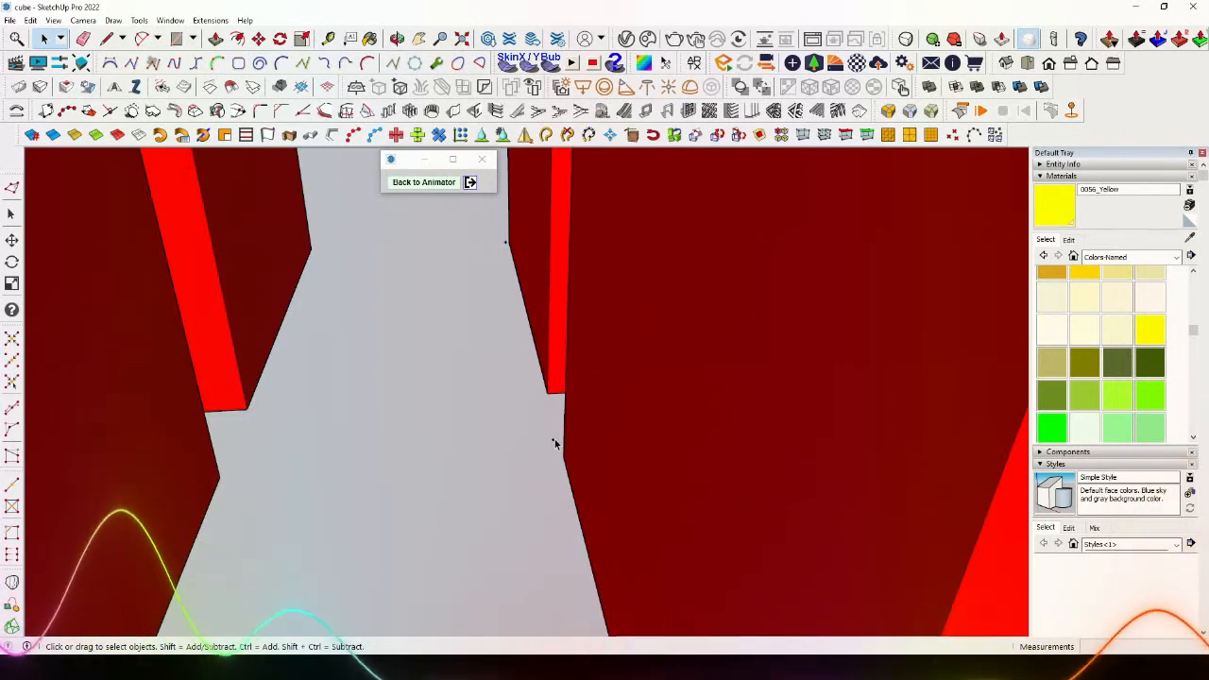
- Open the FFD control point group and scale the top layer of points outward uniformly about its centre
{"action": "scroll", "coordinate": [553, 443], "scroll_direction": "down", "scroll_amount": 6}
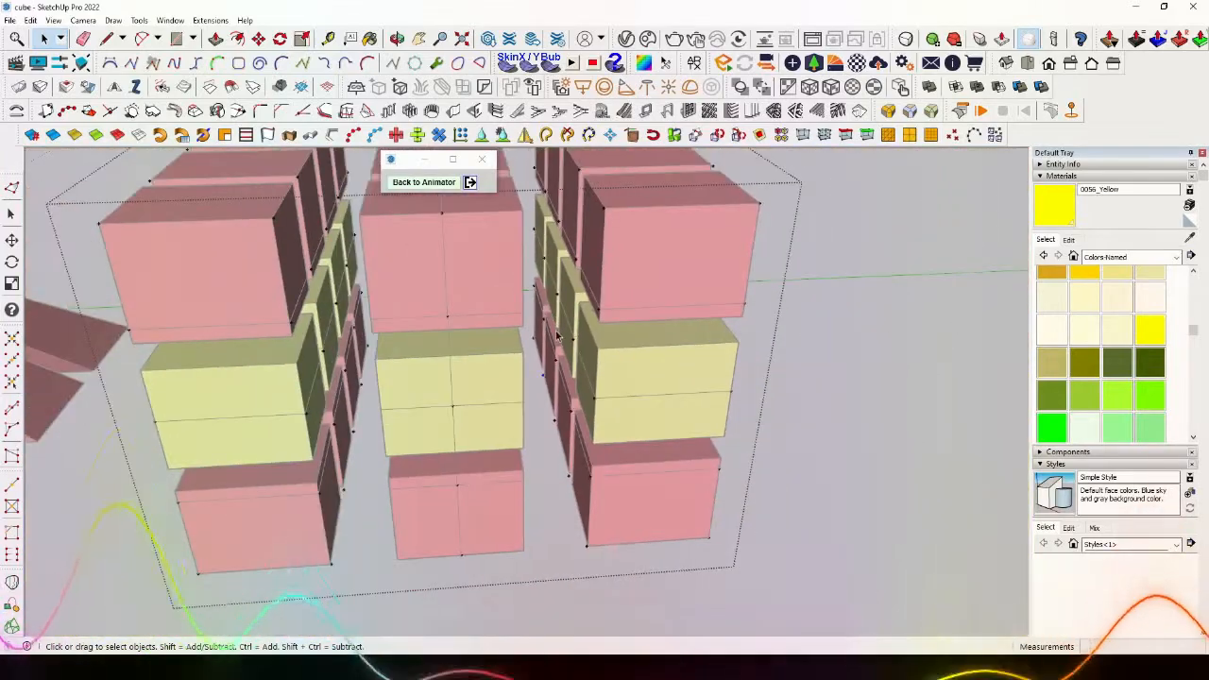
{"action": "scroll", "coordinate": [557, 336], "scroll_direction": "down", "scroll_amount": 3}
{"action": "middle_click_drag", "start_coordinate": [484, 408], "coordinate": [434, 364]}
{"action": "scroll", "coordinate": [430, 317], "scroll_direction": "up", "scroll_amount": 3}
{"action": "middle_click_drag", "start_coordinate": [423, 298], "coordinate": [477, 331]}
{"action": "left_click_drag", "start_coordinate": [256, 243], "coordinate": [757, 314]}
{"action": "middle_click_drag", "start_coordinate": [756, 315], "coordinate": [655, 393]}
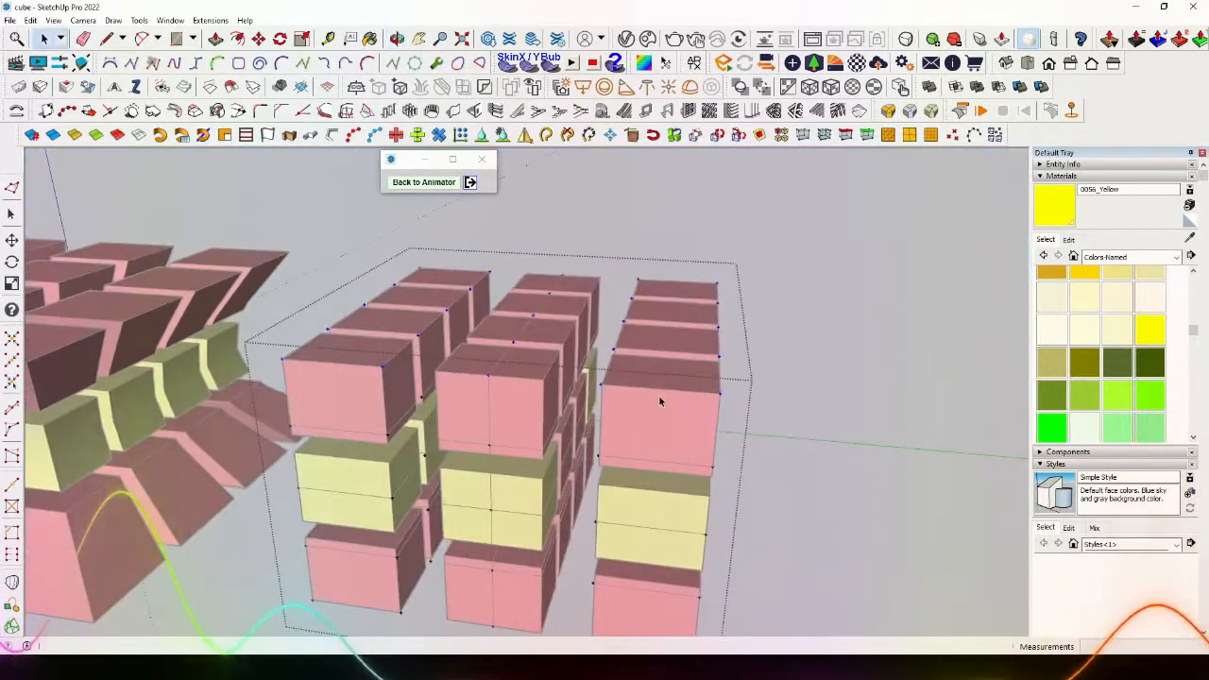
{"action": "key", "text": "s"}
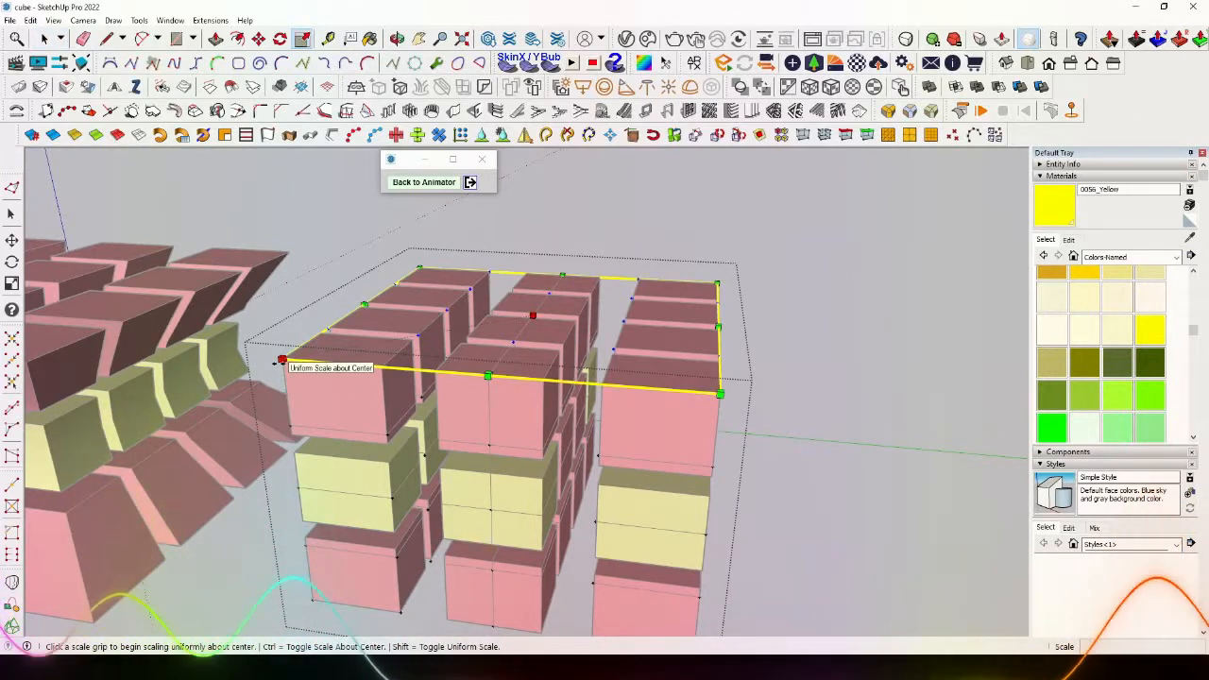
{"action": "left_click", "coordinate": [282, 361]}
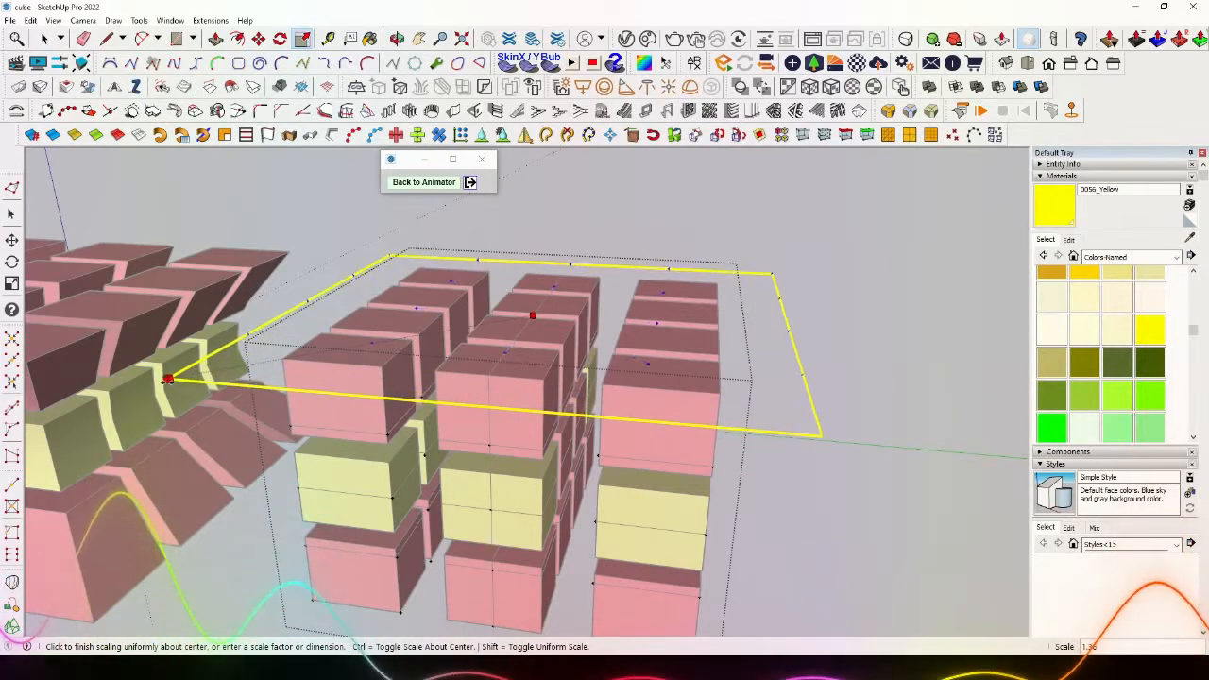
{"action": "scroll", "coordinate": [482, 378], "scroll_direction": "down", "scroll_amount": 3}
- Select the bottom layer of FFD control points and scale it outward uniformly about its centre
{"action": "middle_click_drag", "start_coordinate": [486, 381], "coordinate": [572, 287]}
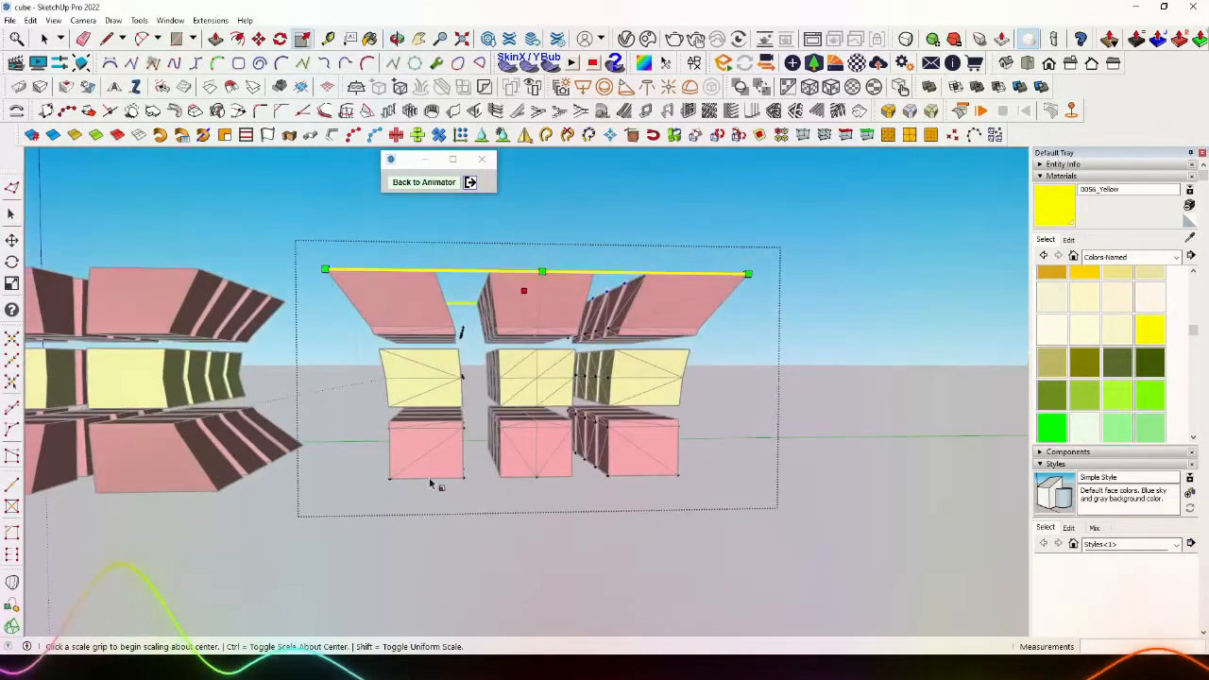
{"action": "scroll", "coordinate": [428, 480], "scroll_direction": "up", "scroll_amount": 2}
{"action": "middle_click_drag", "start_coordinate": [433, 557], "coordinate": [413, 494]}
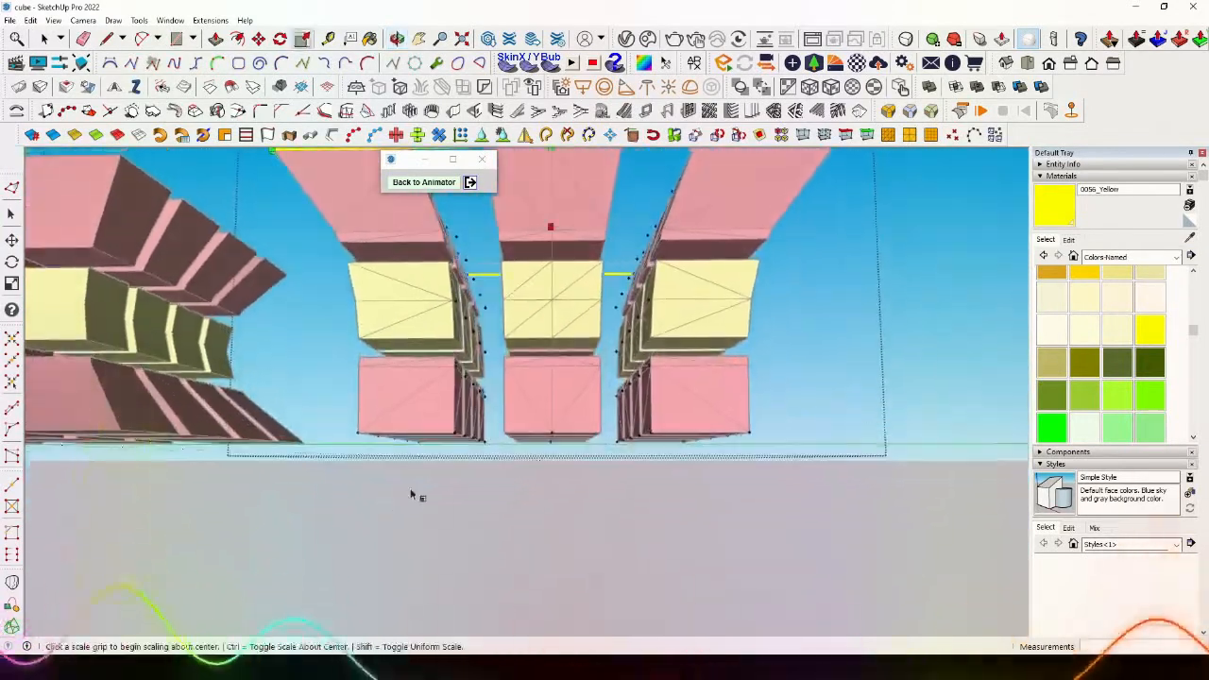
{"action": "key", "text": "space"}
{"action": "left_click_drag", "start_coordinate": [329, 412], "coordinate": [552, 456]}
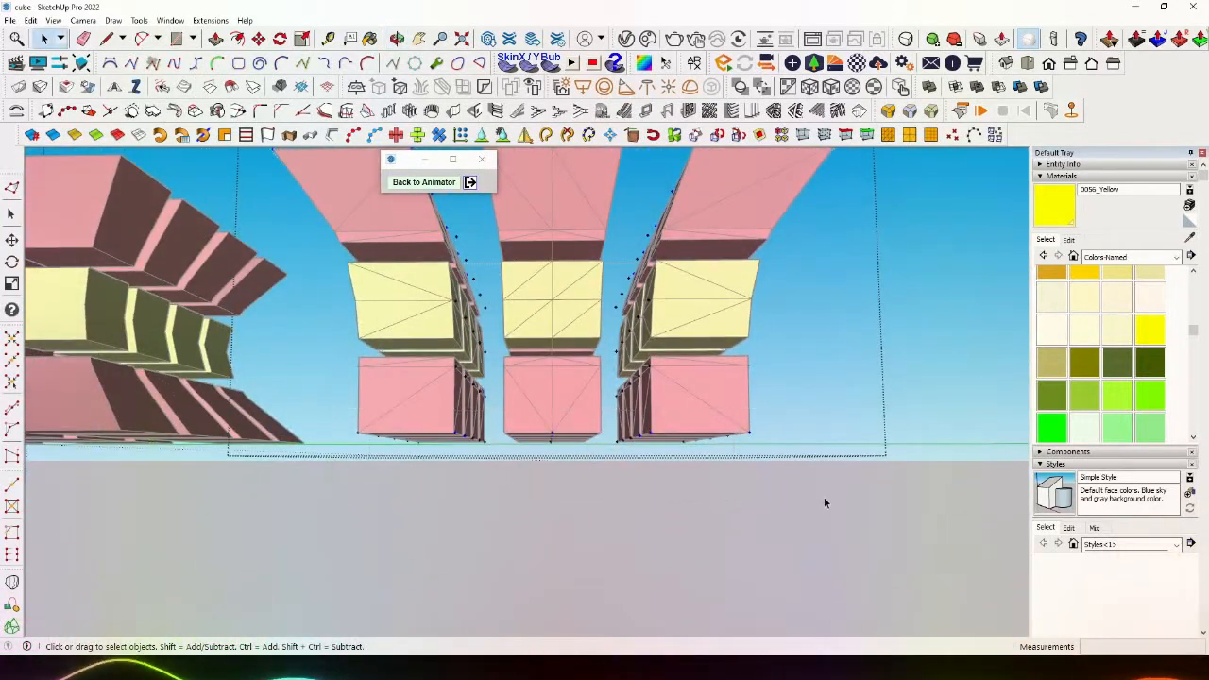
{"action": "middle_click_drag", "start_coordinate": [824, 498], "coordinate": [508, 490]}
{"action": "key", "text": "s"}
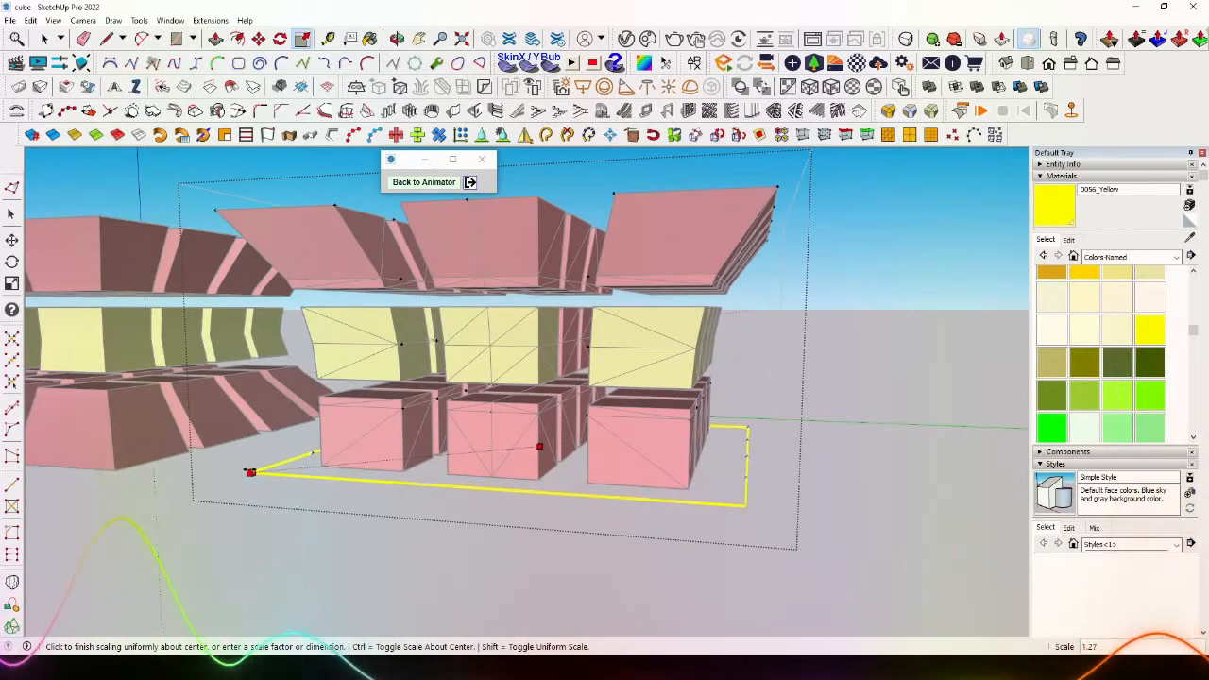
{"action": "left_click", "coordinate": [539, 445]}
- Select the middle layer of FFD control points, scale it inward uniformly about its centre to about 0.89, and exit the point group
{"action": "middle_click_drag", "start_coordinate": [310, 445], "coordinate": [408, 415]}
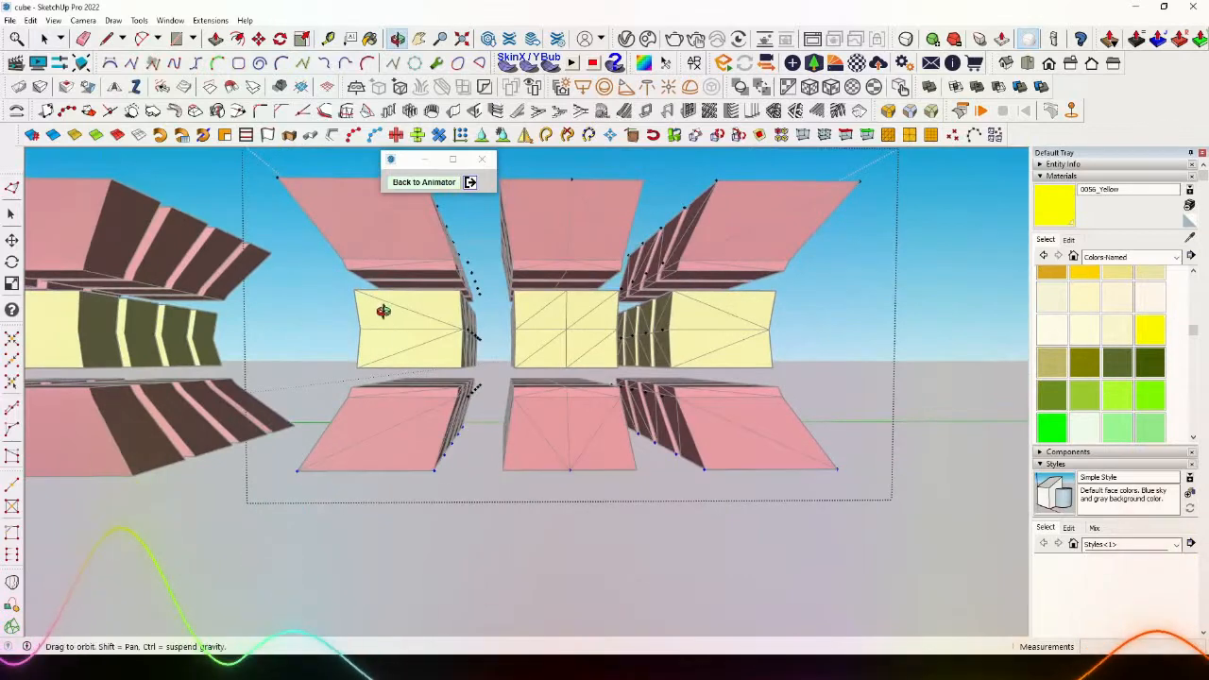
{"action": "middle_click_drag", "start_coordinate": [383, 311], "coordinate": [350, 328]}
{"action": "left_click_drag", "start_coordinate": [301, 314], "coordinate": [787, 350]}
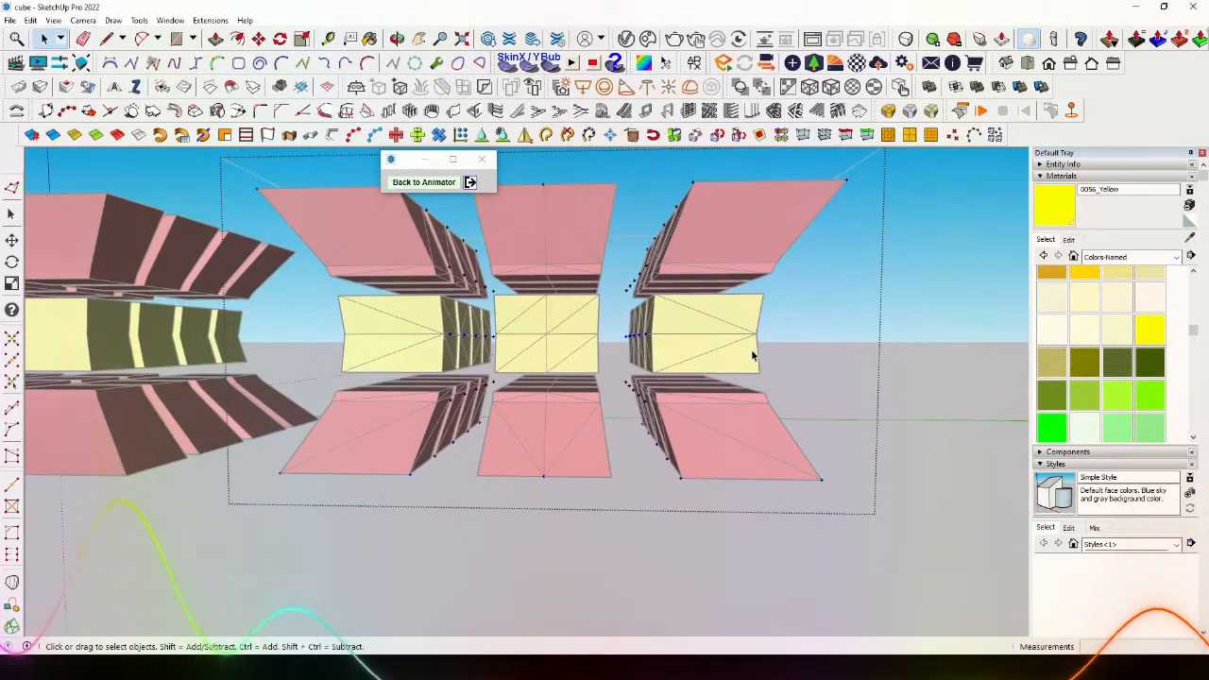
{"action": "middle_click_drag", "start_coordinate": [751, 349], "coordinate": [475, 348]}
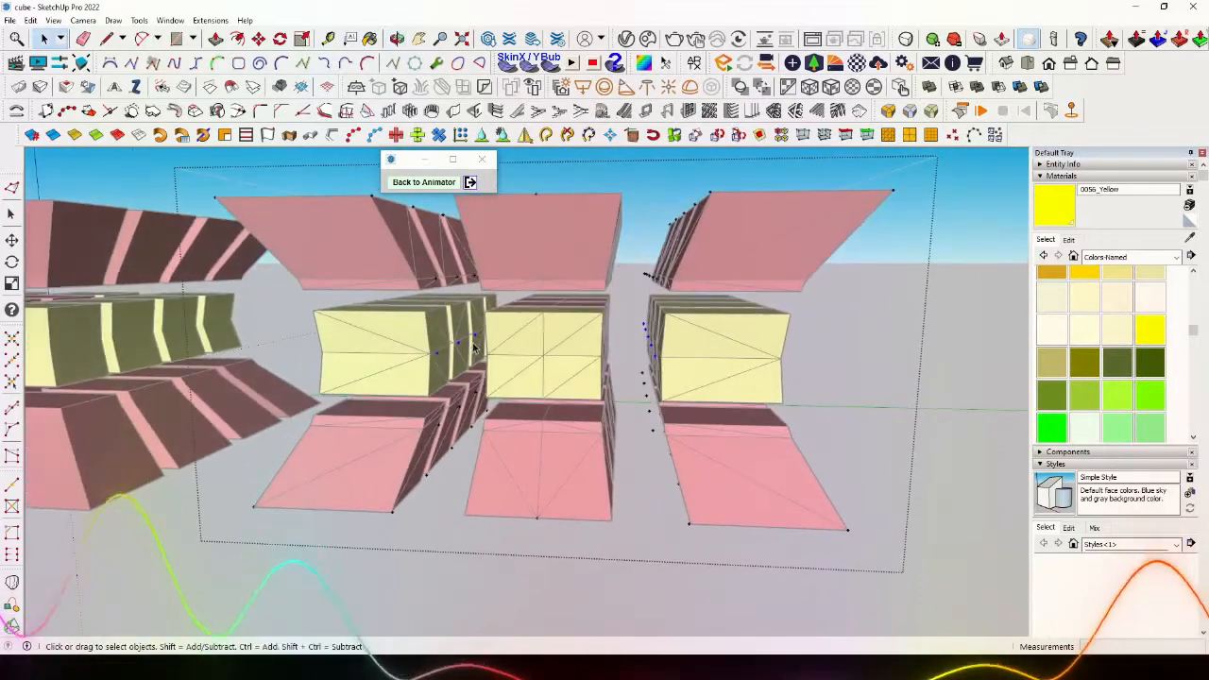
{"action": "middle_click_drag", "start_coordinate": [396, 397], "coordinate": [345, 367]}
{"action": "key", "text": "s"}
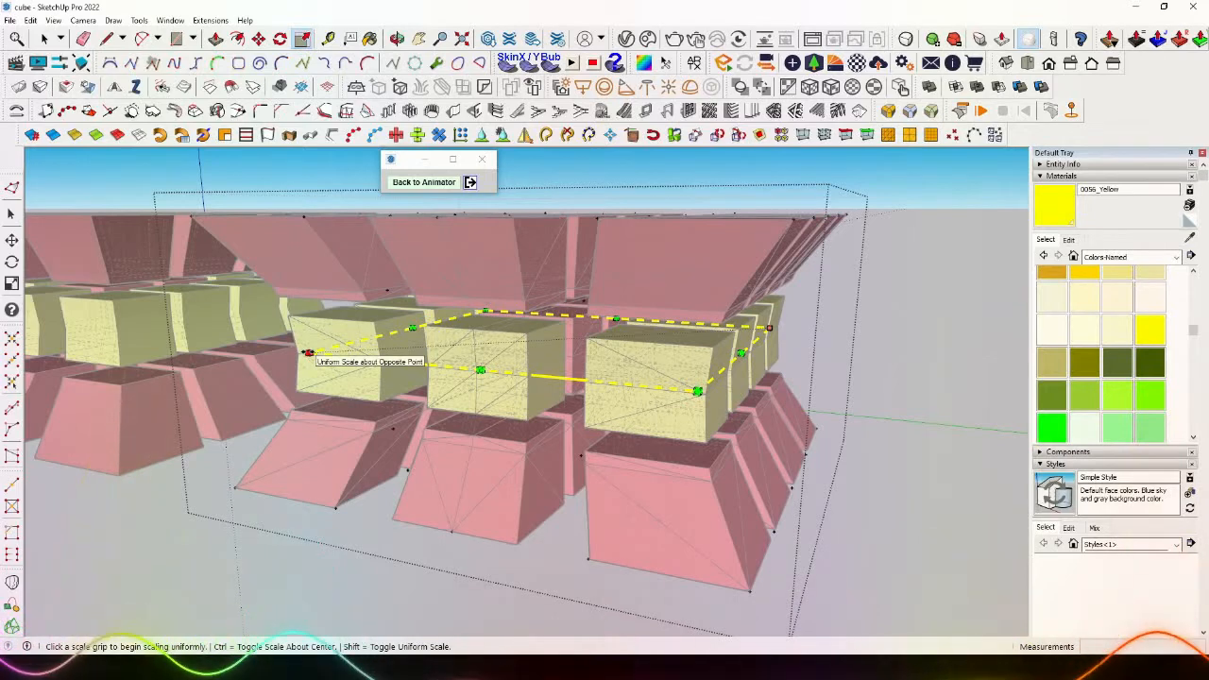
{"action": "left_click", "coordinate": [308, 352]}
{"action": "key", "text": "ctrl"}
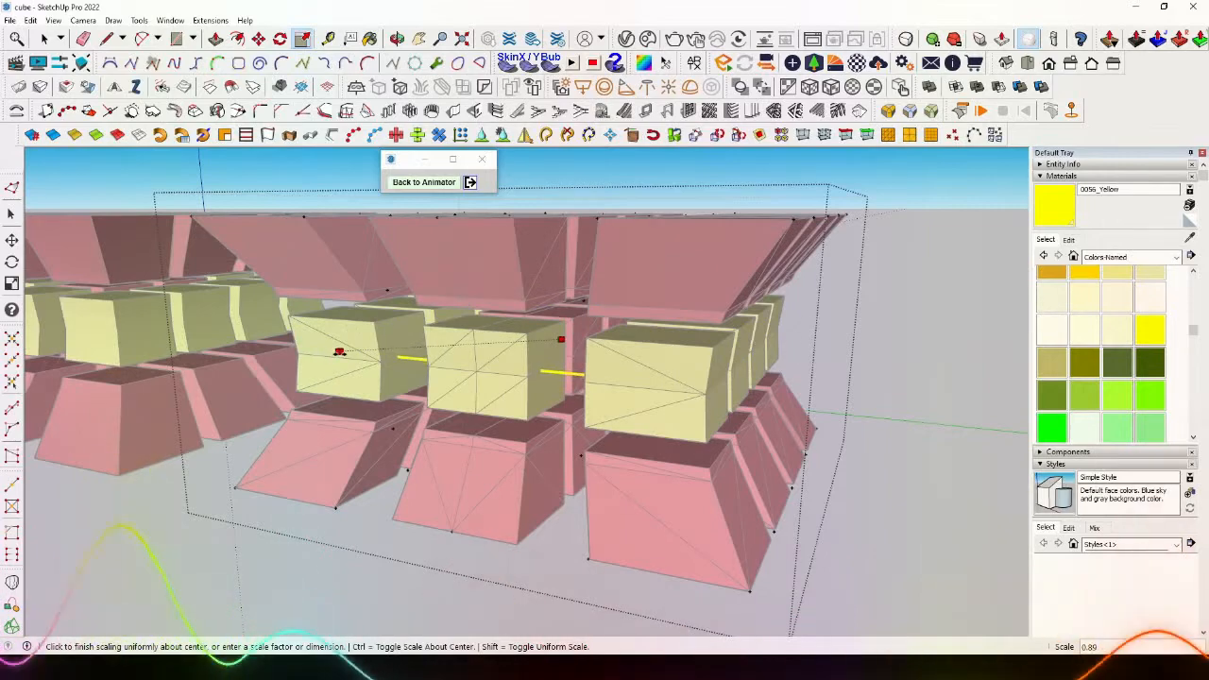
{"action": "left_click", "coordinate": [339, 352]}
{"action": "middle_click_drag", "start_coordinate": [341, 354], "coordinate": [472, 402]}
{"action": "scroll", "coordinate": [479, 349], "scroll_direction": "down", "scroll_amount": 5}
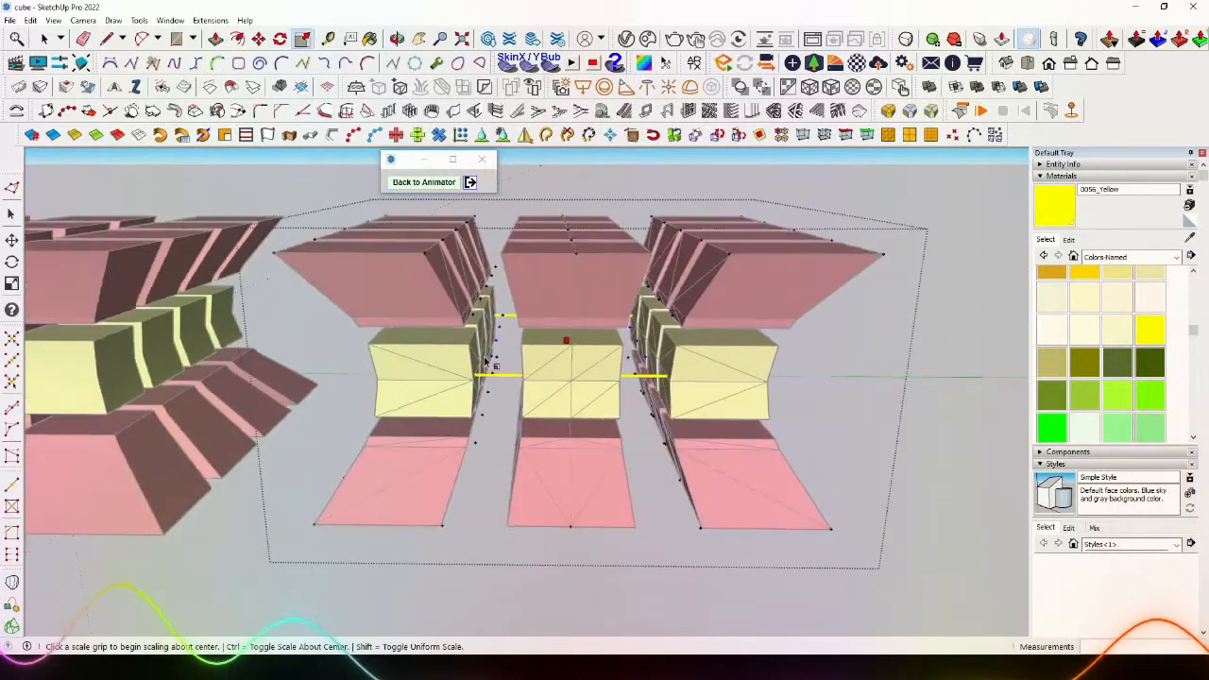
{"action": "key", "text": "space"}
{"action": "left_click", "coordinate": [480, 511]}
- Smooth the edges of the newly deformed cube group using the latest AMS settings to hide its subdivision lines
{"action": "middle_click_drag", "start_coordinate": [619, 388], "coordinate": [597, 422]}
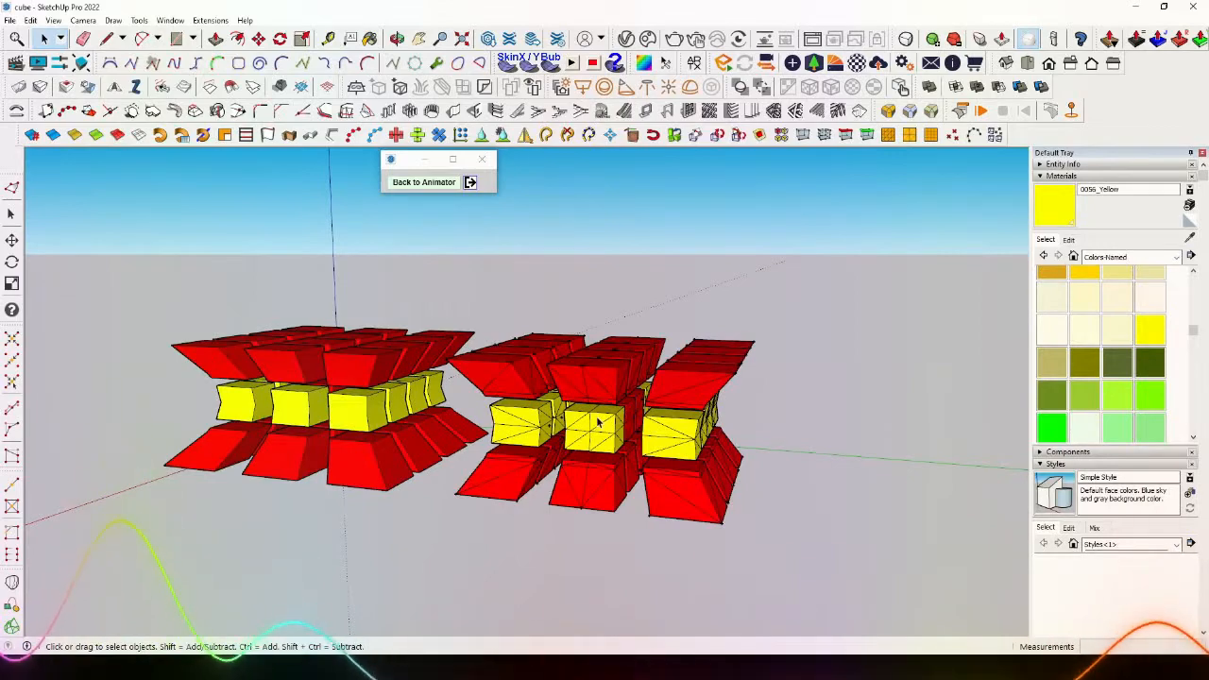
{"action": "middle_click_drag", "start_coordinate": [597, 423], "coordinate": [630, 403]}
{"action": "scroll", "coordinate": [597, 359], "scroll_direction": "down", "scroll_amount": 2}
{"action": "middle_click_drag", "start_coordinate": [594, 356], "coordinate": [549, 390]}
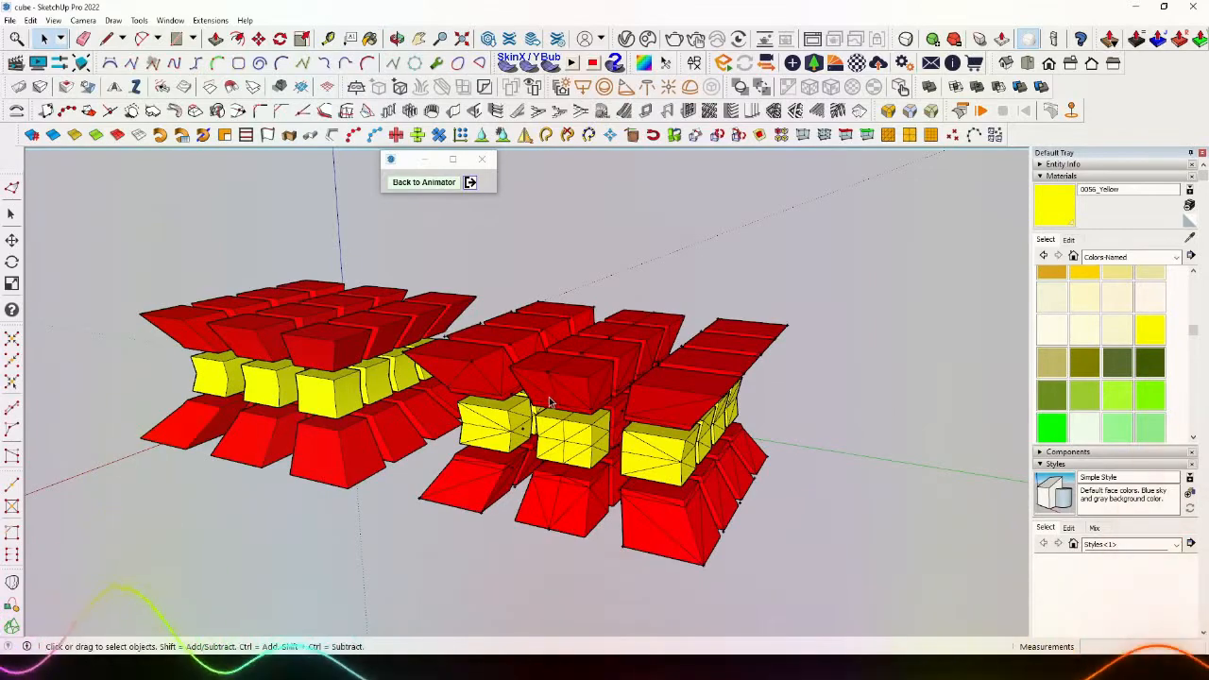
{"action": "middle_click_drag", "start_coordinate": [551, 403], "coordinate": [697, 388]}
{"action": "left_click_drag", "start_coordinate": [629, 376], "coordinate": [589, 373]}
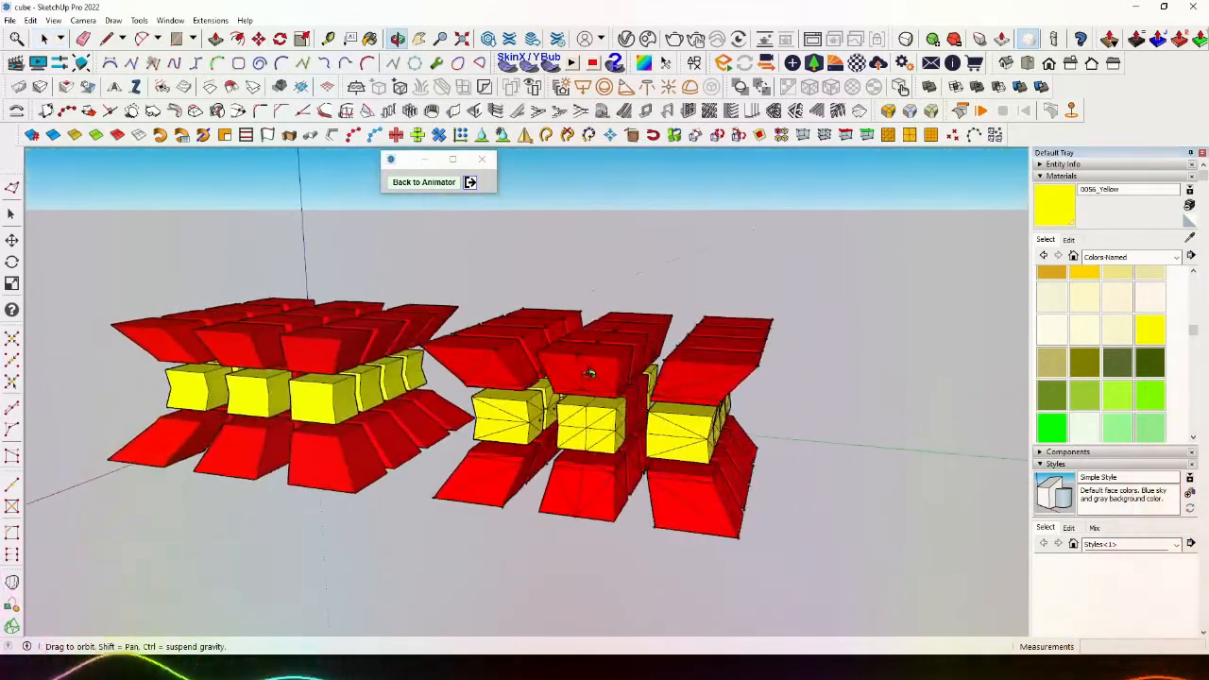
{"action": "key", "text": "space"}
{"action": "left_click", "coordinate": [596, 386]}
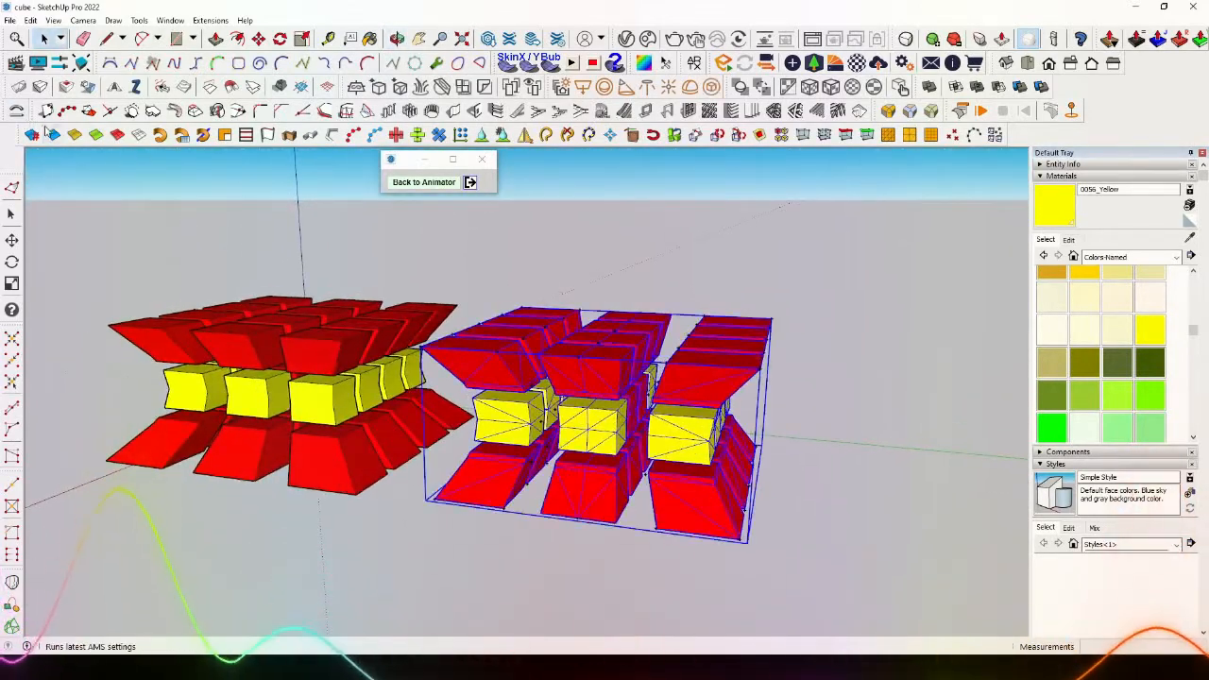
{"action": "left_click", "coordinate": [54, 137]}
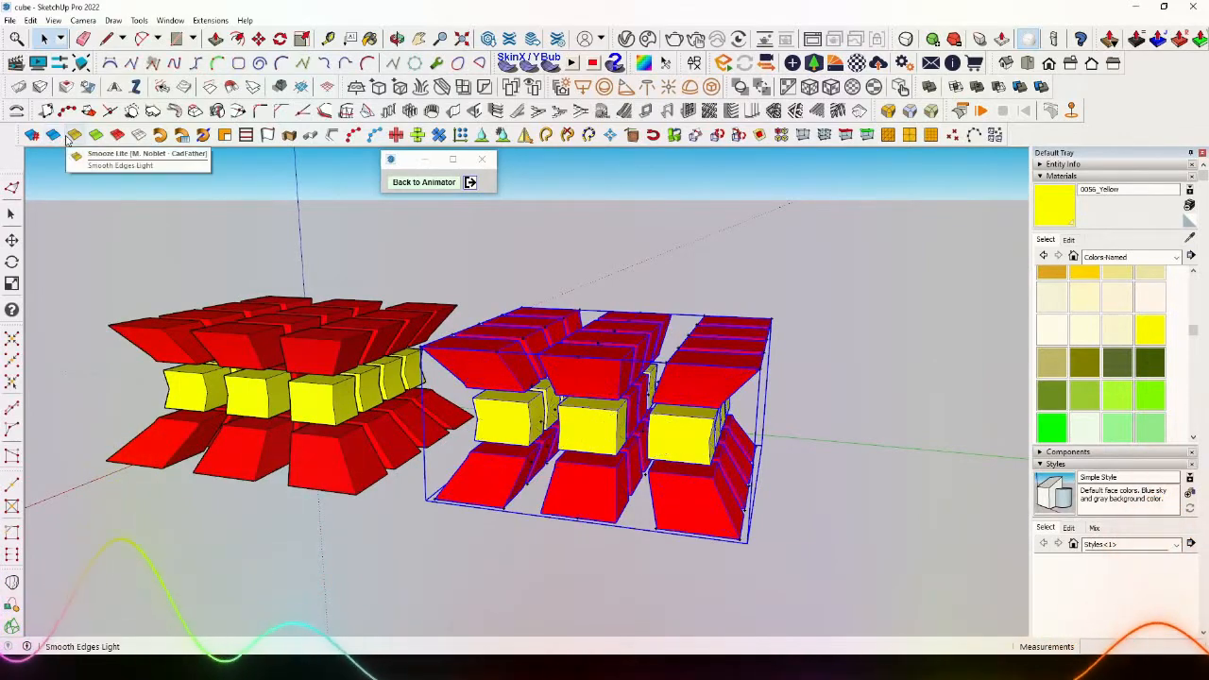
{"action": "left_click", "coordinate": [205, 258]}
{"action": "middle_click_drag", "start_coordinate": [665, 383], "coordinate": [527, 405]}
{"action": "scroll", "coordinate": [634, 404], "scroll_direction": "up", "scroll_amount": 2}
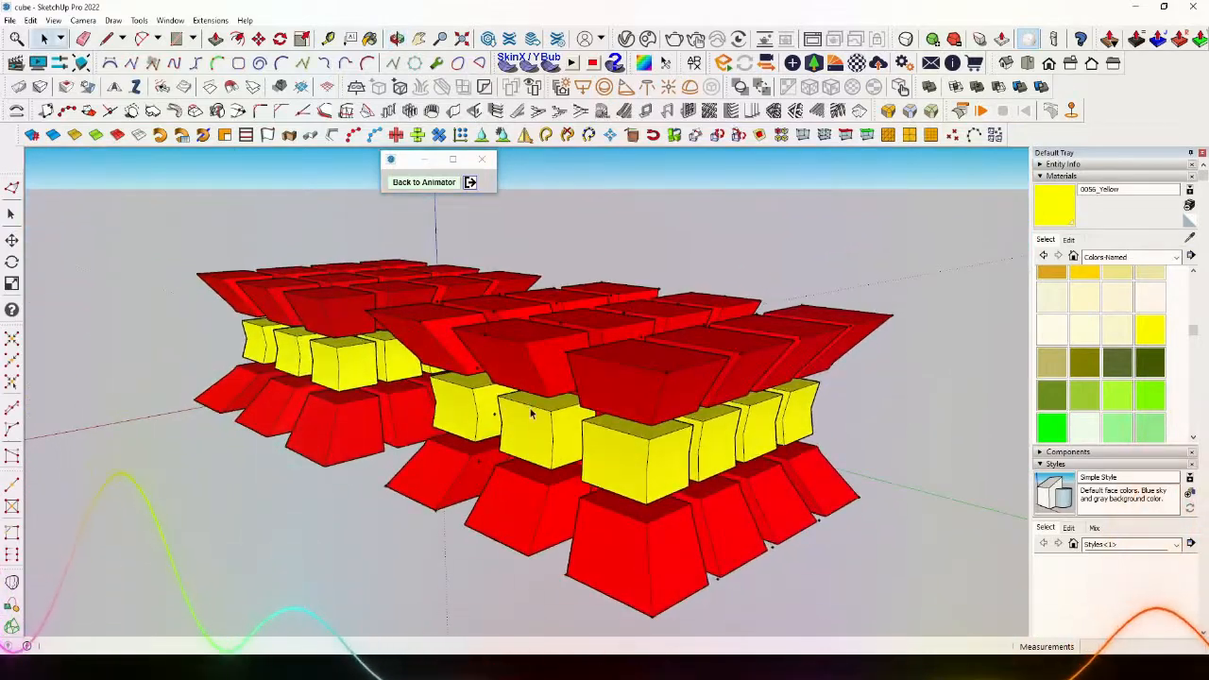
{"action": "middle_click_drag", "start_coordinate": [530, 408], "coordinate": [611, 397]}
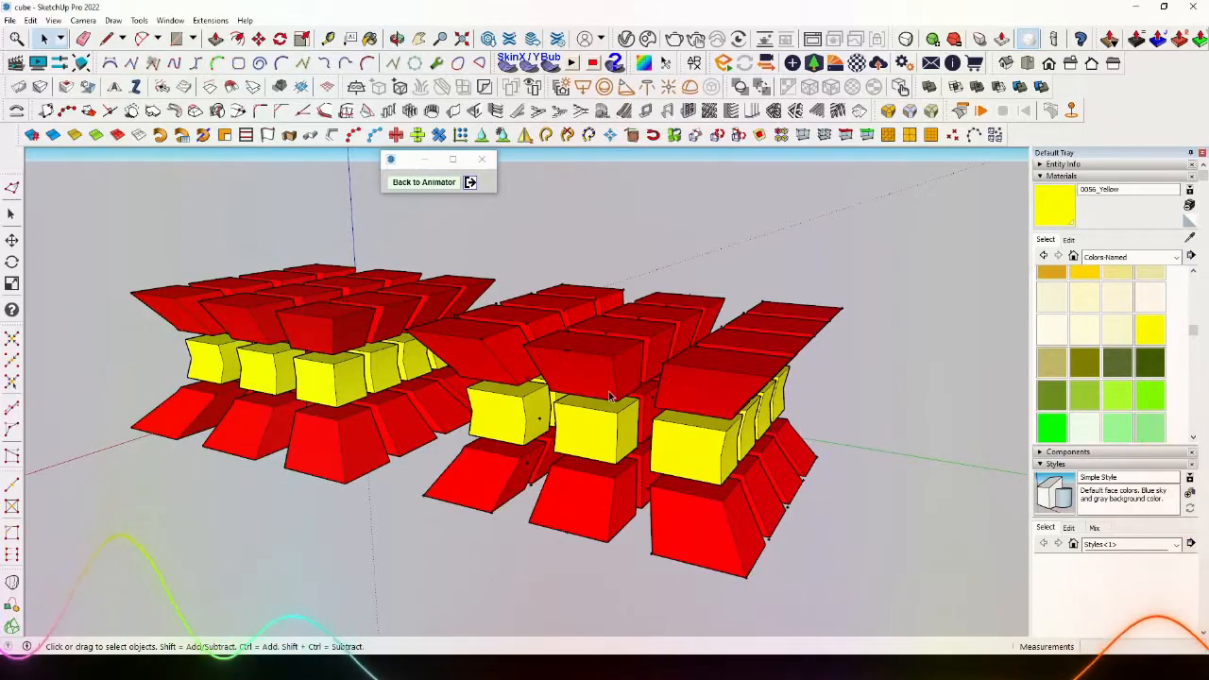